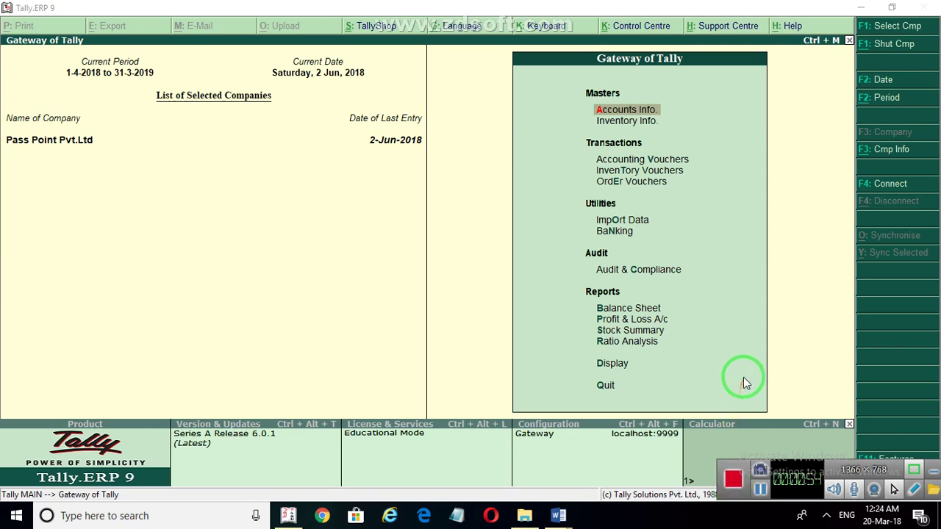
# Open the Day Book and review the Shani Electronics sales order voucher, closing it without changes.
pyautogui.press('q')
pyautogui.press('y')
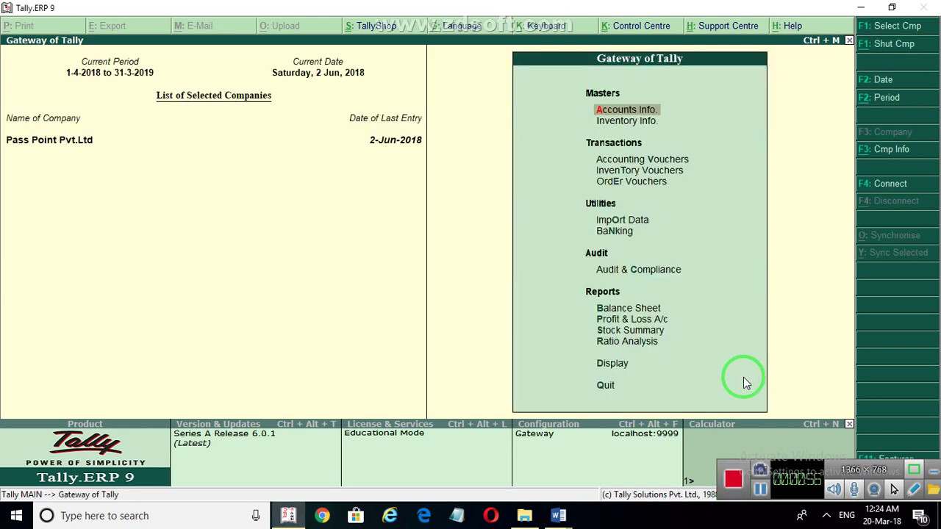
pyautogui.press('d')
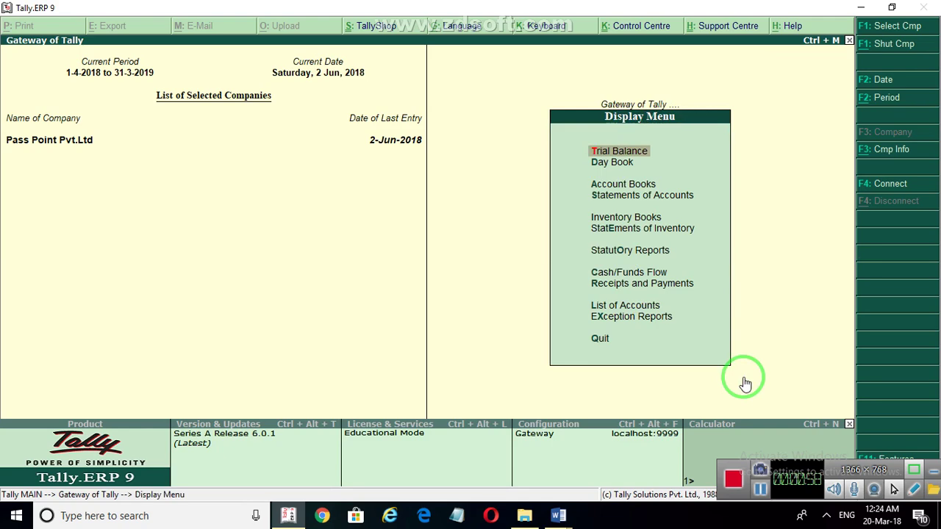
pyautogui.press('Down')
pyautogui.press('Return')
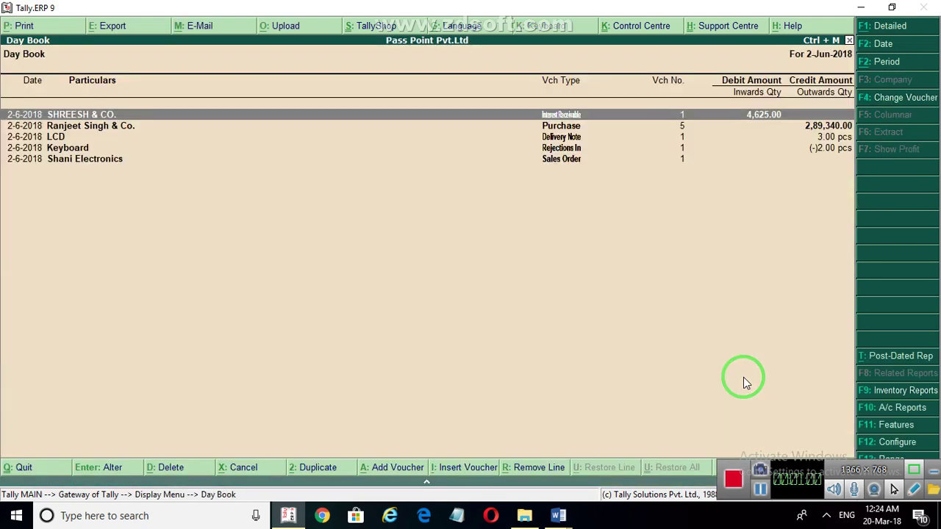
pyautogui.press('Down')
pyautogui.press('Down')
pyautogui.press('Down')
pyautogui.press('Down')
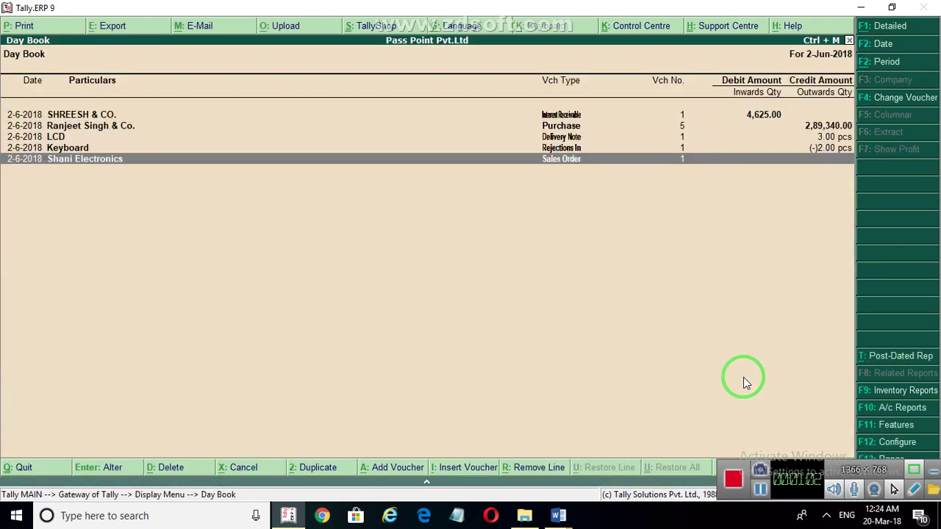
pyautogui.press('Return')
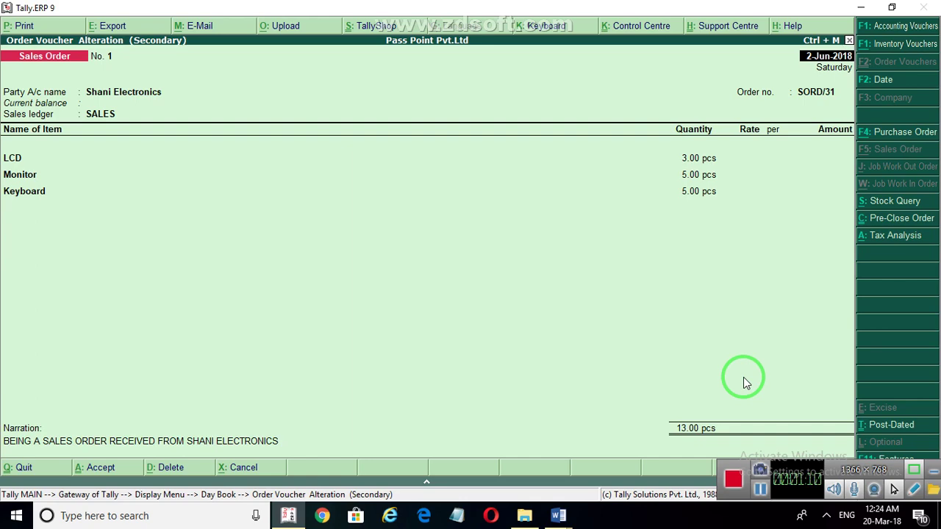
pyautogui.press('Escape')
pyautogui.press('y')
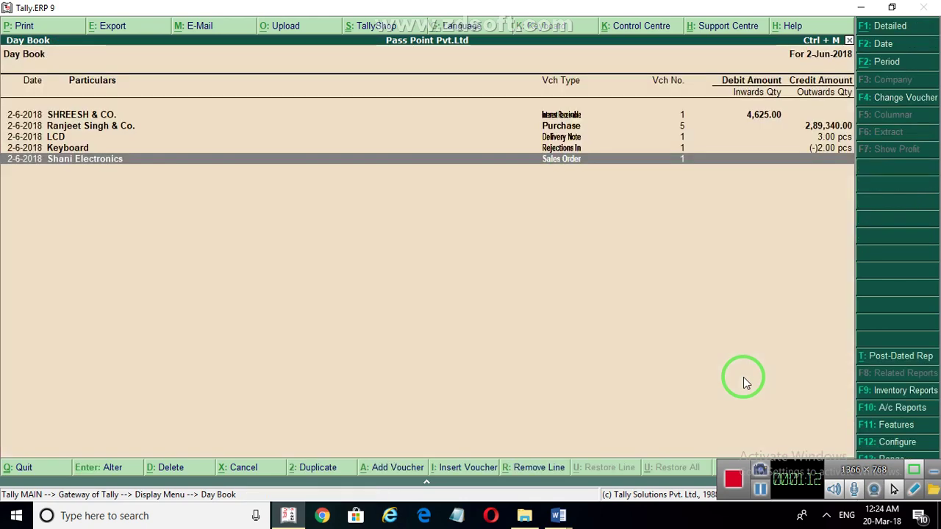
# Review the Rejections In voucher listed under Keyboard in the Day Book, and return to the Gateway of Tally.
pyautogui.press('Up')
pyautogui.press('Return')
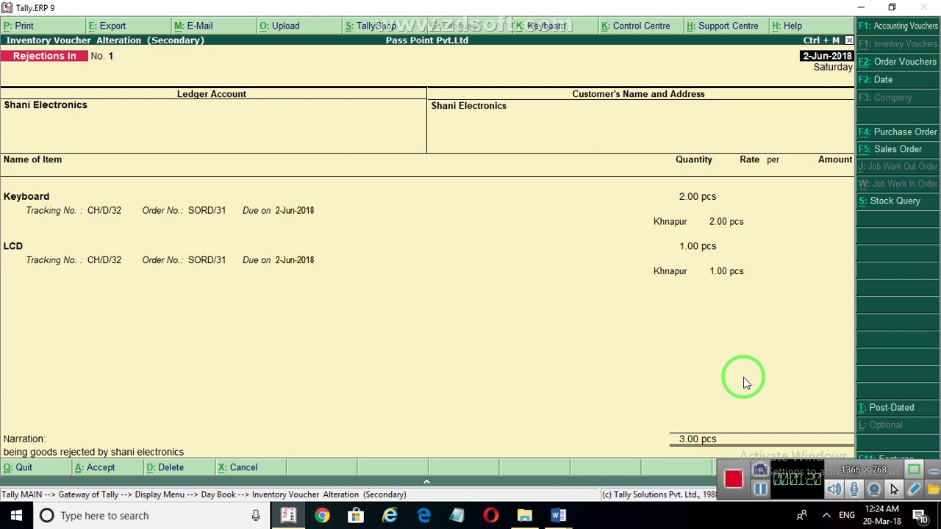
pyautogui.press('Escape')
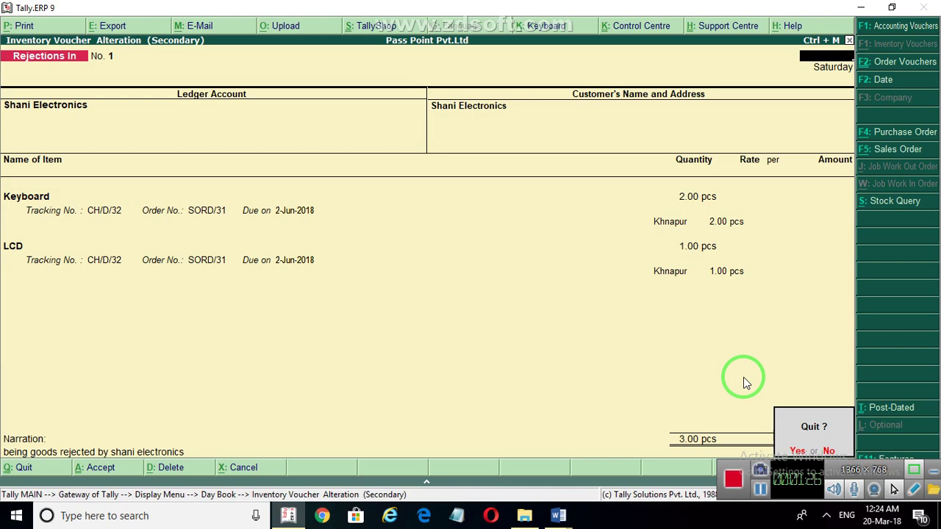
pyautogui.press('y')
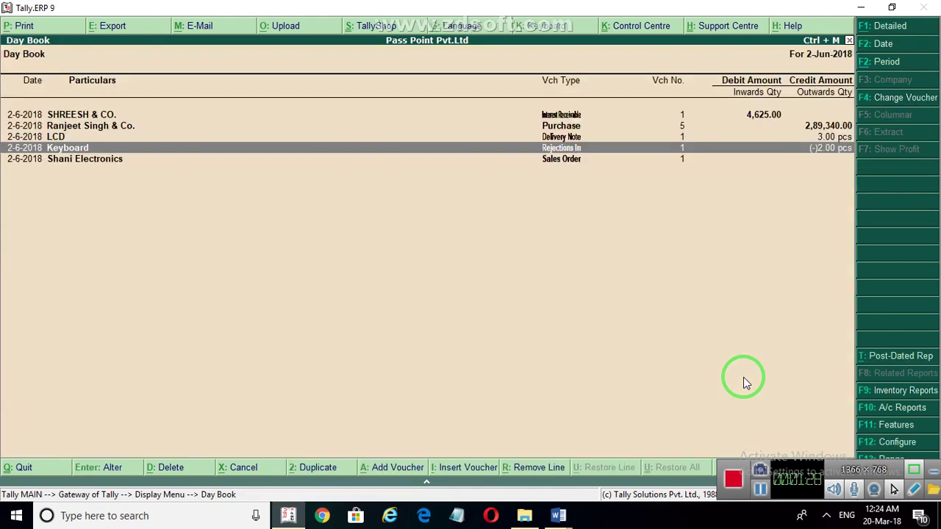
pyautogui.press('Escape')
pyautogui.press('Escape')
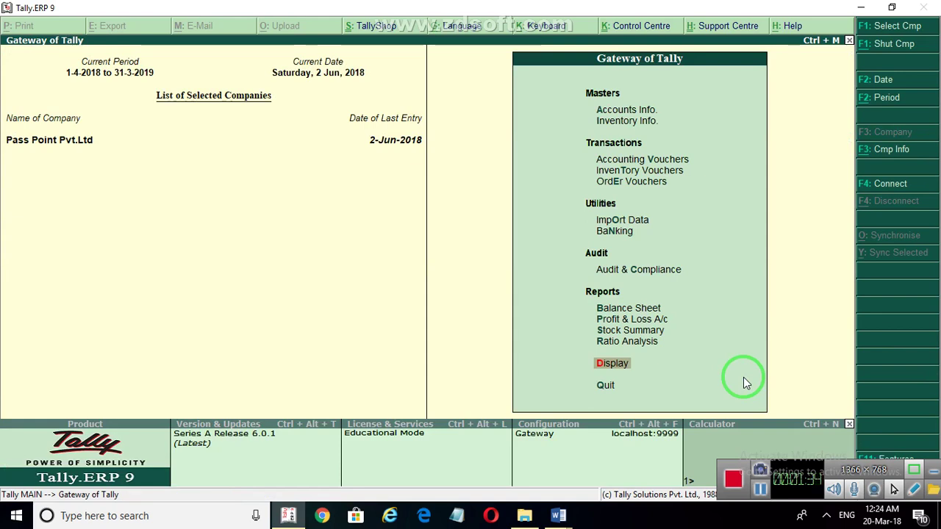
# Start a new Sales voucher in Accounting Vouchers.
pyautogui.press('Up')
pyautogui.press('Up')
pyautogui.press('Up')
pyautogui.press('Up')
pyautogui.press('Up')
pyautogui.press('Up')
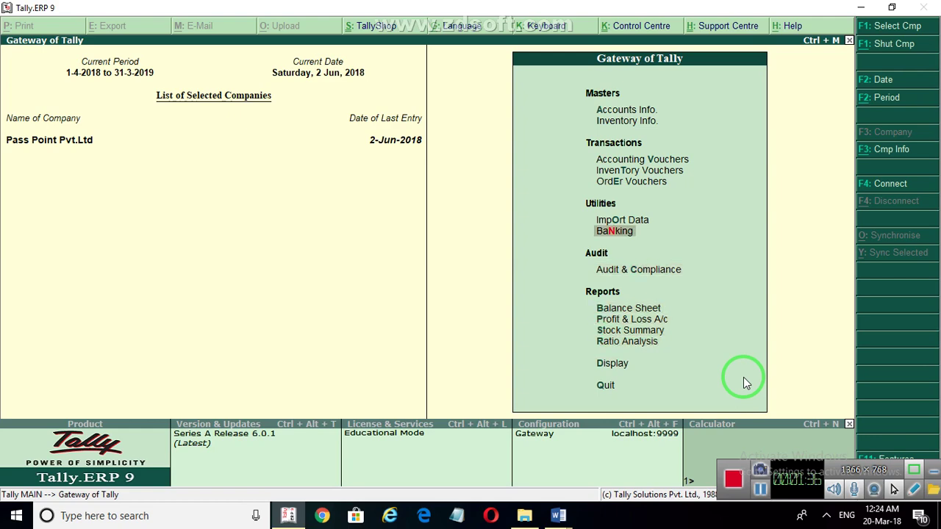
pyautogui.press('Up')
pyautogui.press('Up')
pyautogui.press('Up')
pyautogui.press('Up')
pyautogui.press('Return')
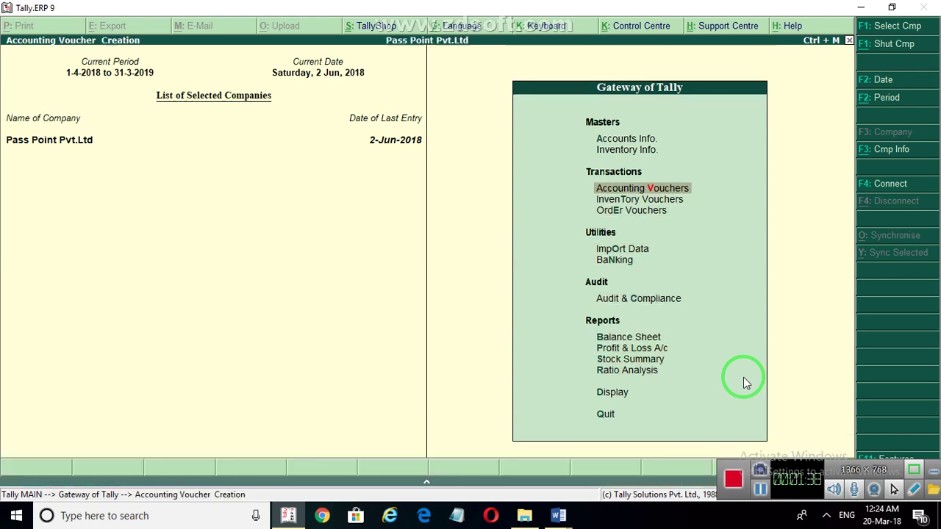
pyautogui.press('Escape')
pyautogui.press('Return')
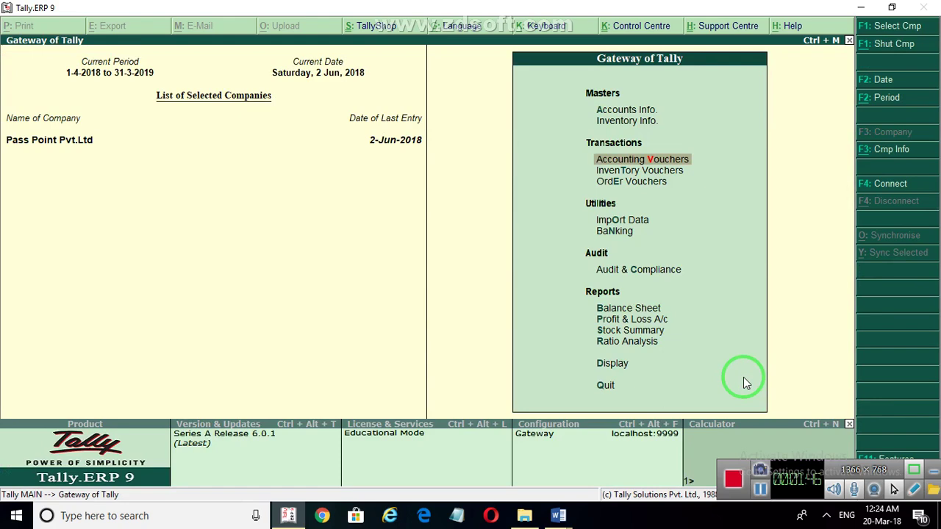
pyautogui.press('Return')
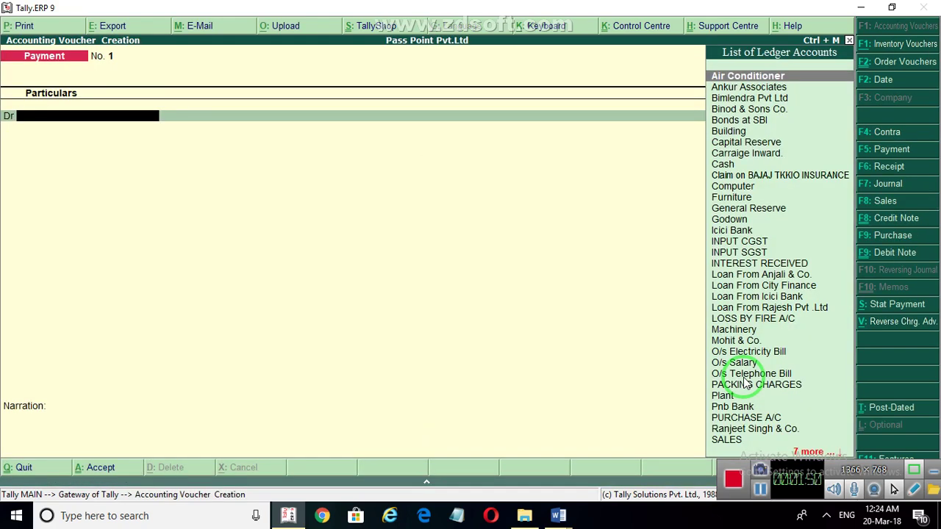
pyautogui.click(898, 201)
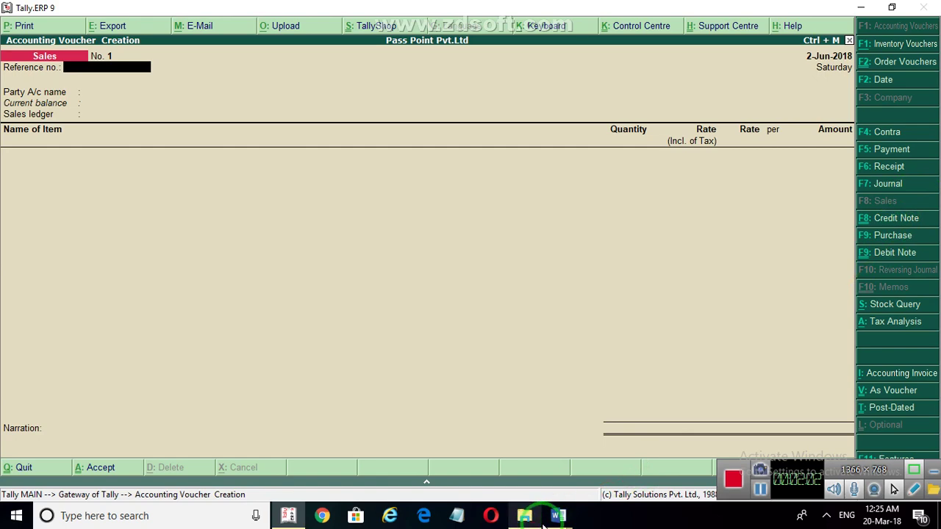
# Switch to the TALLY ERP9 KRISHAN 2018-2019 Word document and add "(REFRENCE NO)" after SALE/1 in item 4, with the label in bold.
pyautogui.moveTo(558, 512)
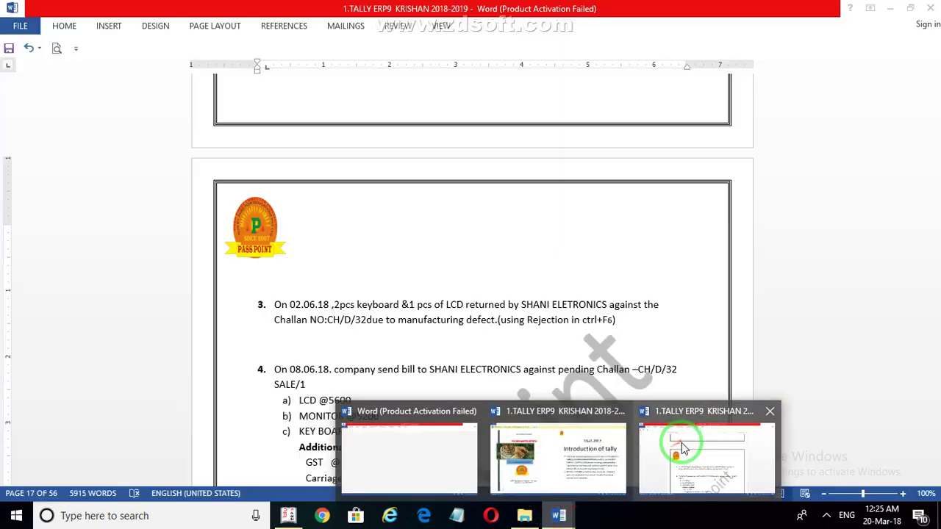
pyautogui.click(682, 448)
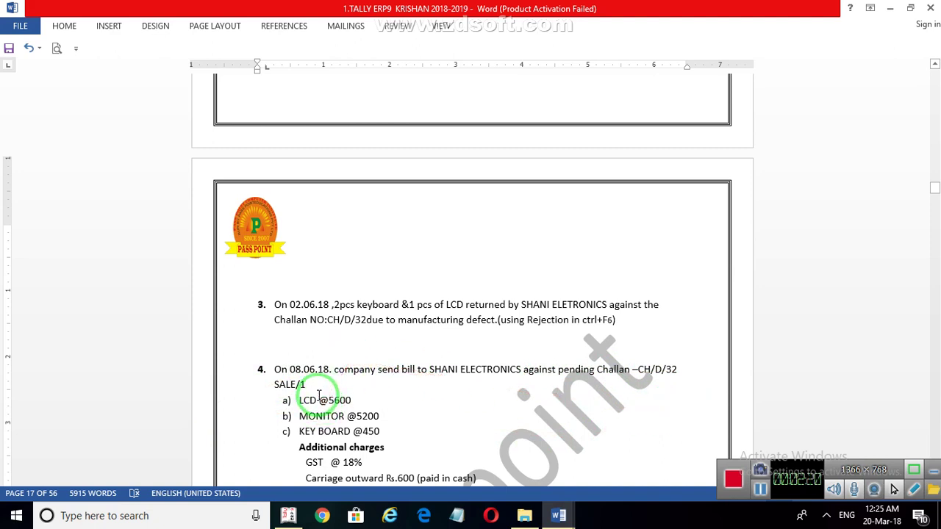
pyautogui.click(274, 385)
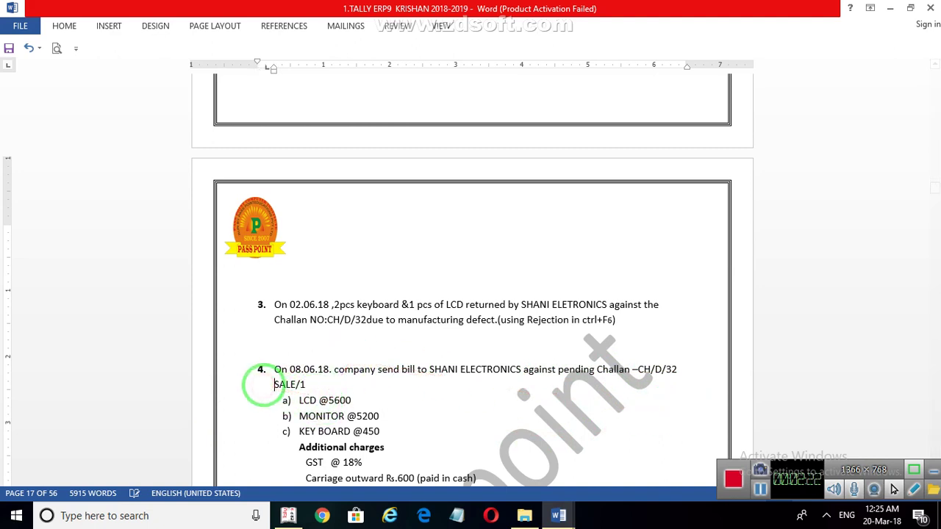
pyautogui.click(308, 382)
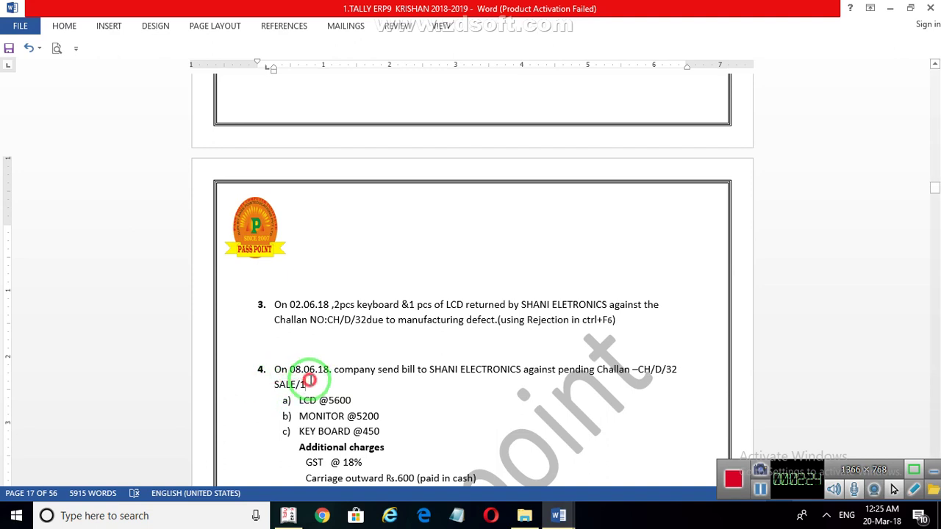
pyautogui.write('(')
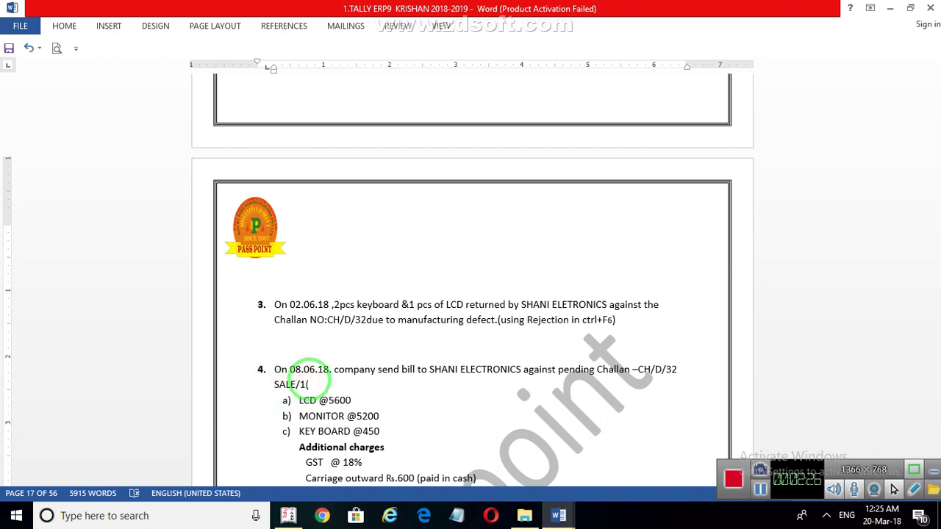
pyautogui.write('REFRENCE NO)')
pyautogui.moveTo(393, 380); pyautogui.dragTo(327, 388)
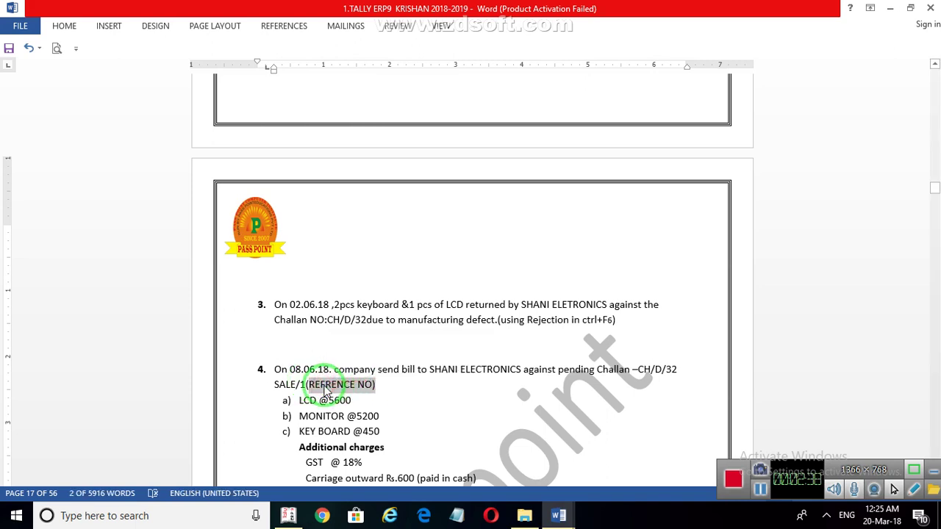
pyautogui.hotkey('ctrl', 'b')
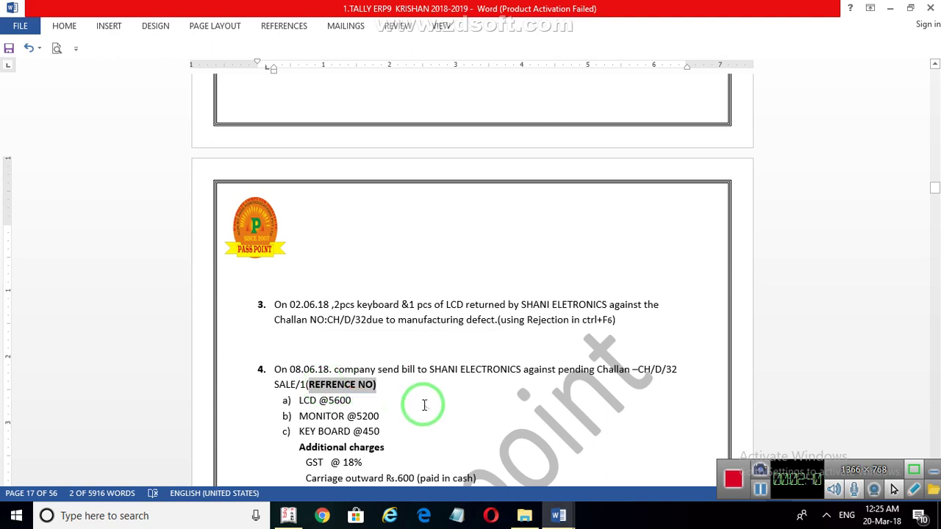
pyautogui.moveTo(425, 405)
pyautogui.mouseDown()
pyautogui.moveTo(418, 410)
pyautogui.moveTo(436, 405)
pyautogui.moveTo(427, 390)
pyautogui.mouseUp()
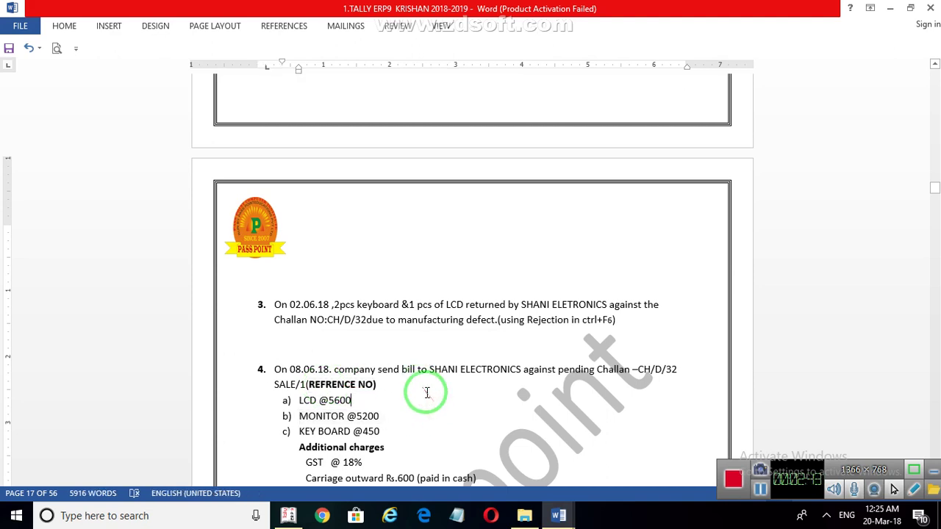
# Check the reference number field of the sales voucher in Tally.ERP 9 and return to the Word document.
pyautogui.click(287, 516)
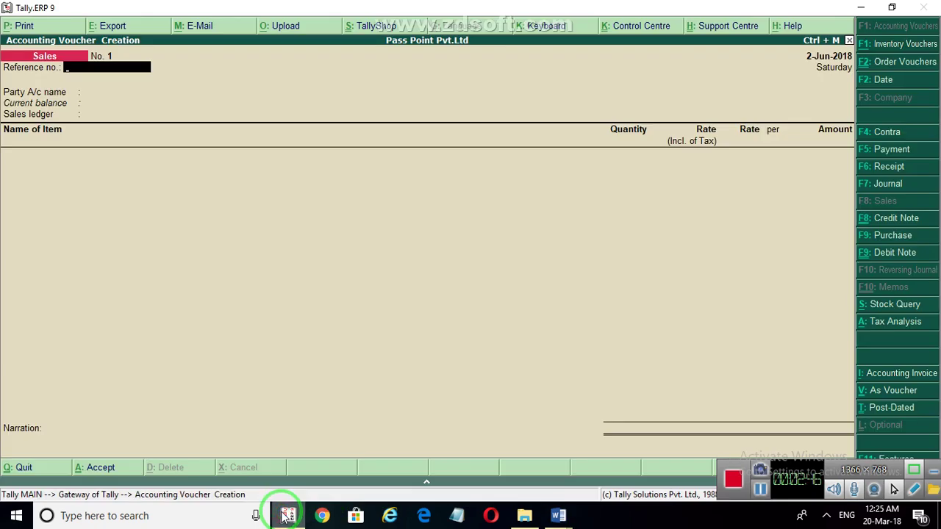
pyautogui.click(286, 516)
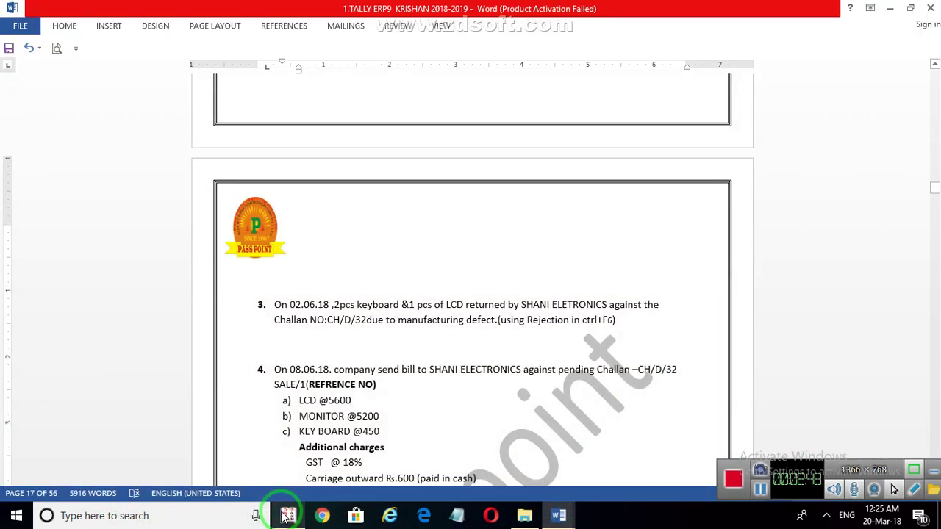
pyautogui.click(287, 517)
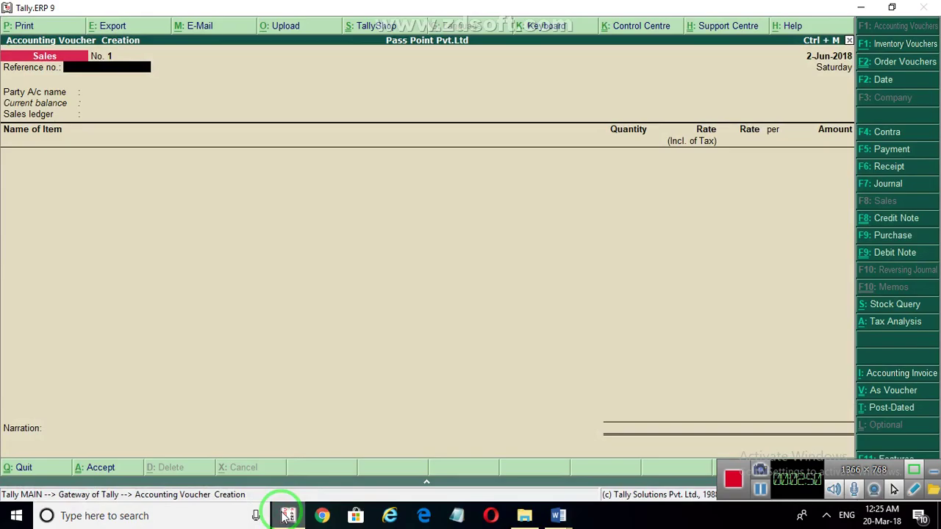
pyautogui.click(287, 517)
# Correct the label's spelling to REFERENCE NO and place "SALE/ 1" after it in bold instead of before it.
pyautogui.click(325, 386)
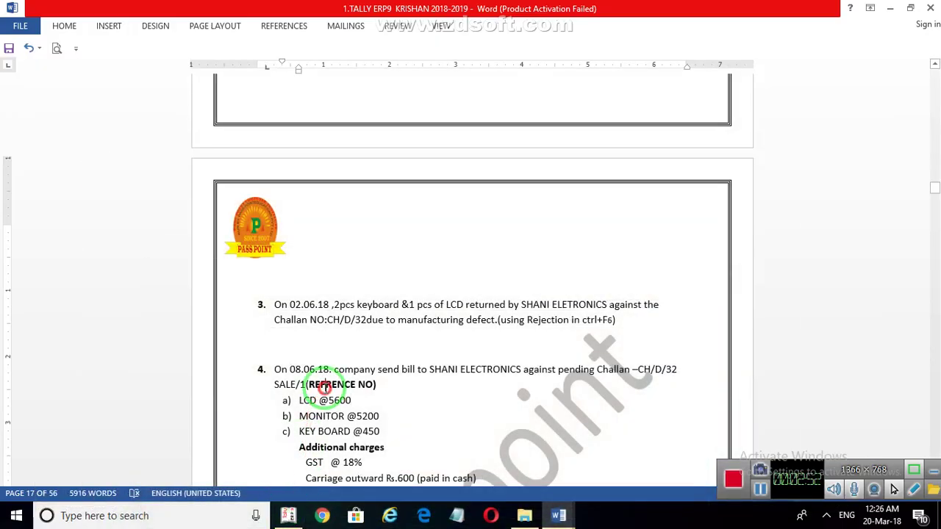
pyautogui.write('E')
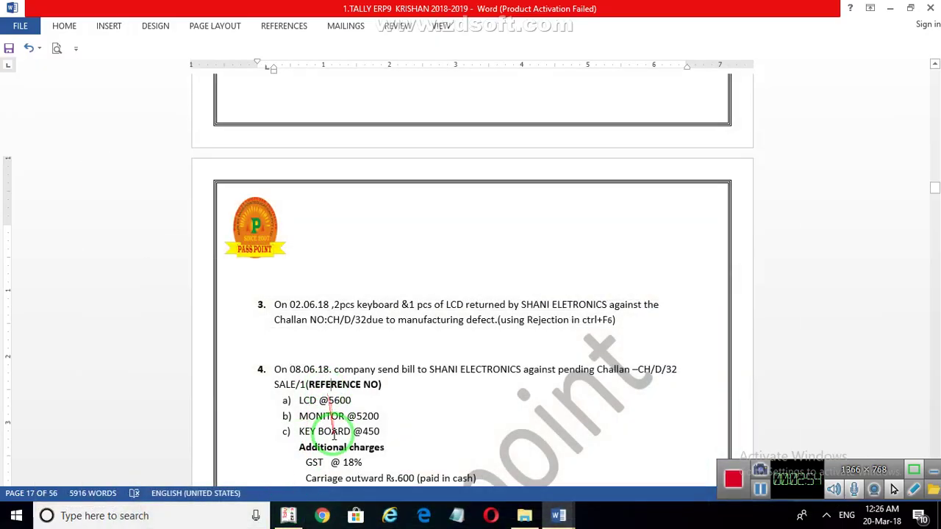
pyautogui.click(399, 387)
pyautogui.write('SA')
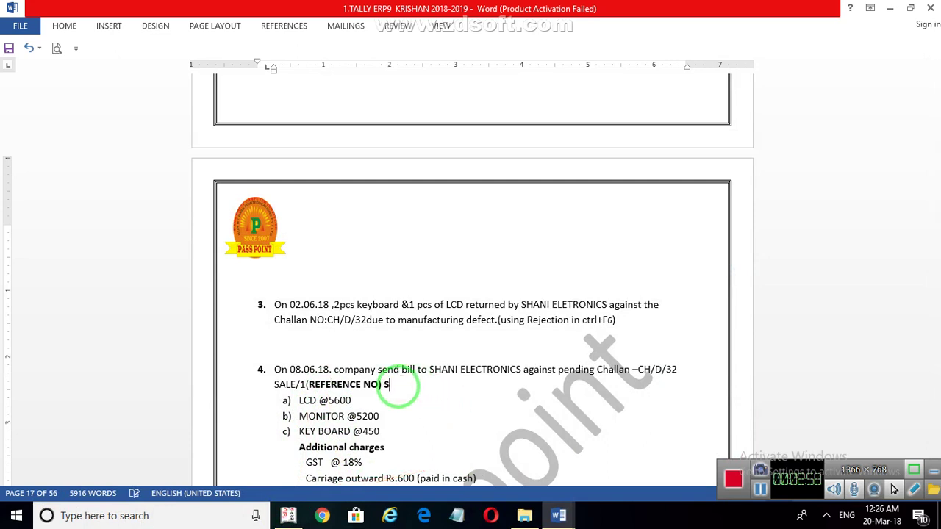
pyautogui.write('LES')
pyautogui.press('BackSpace')
pyautogui.write('/ 1')
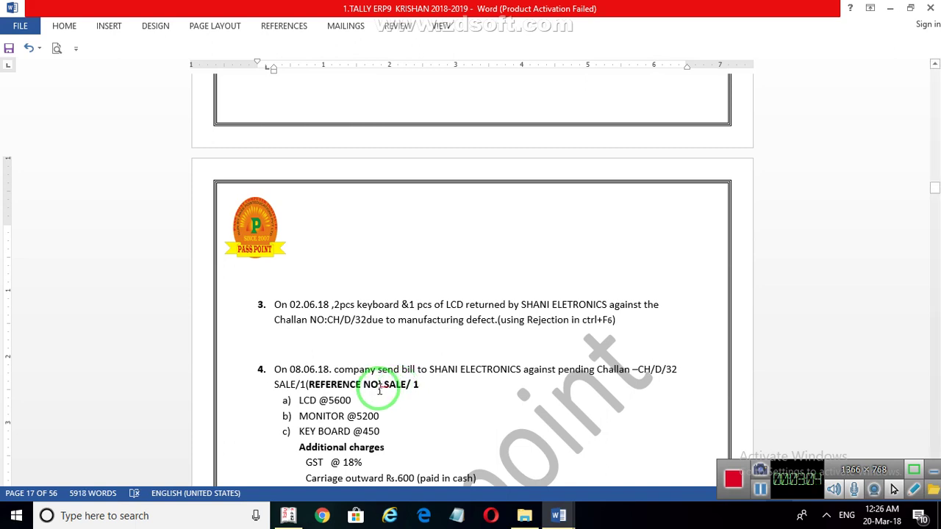
pyautogui.moveTo(302, 387); pyautogui.dragTo(282, 386)
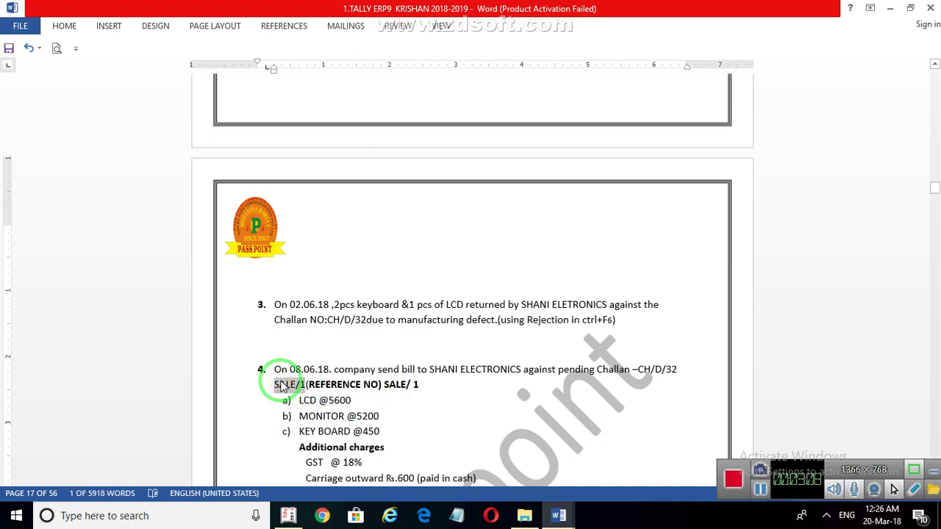
pyautogui.press('Delete')
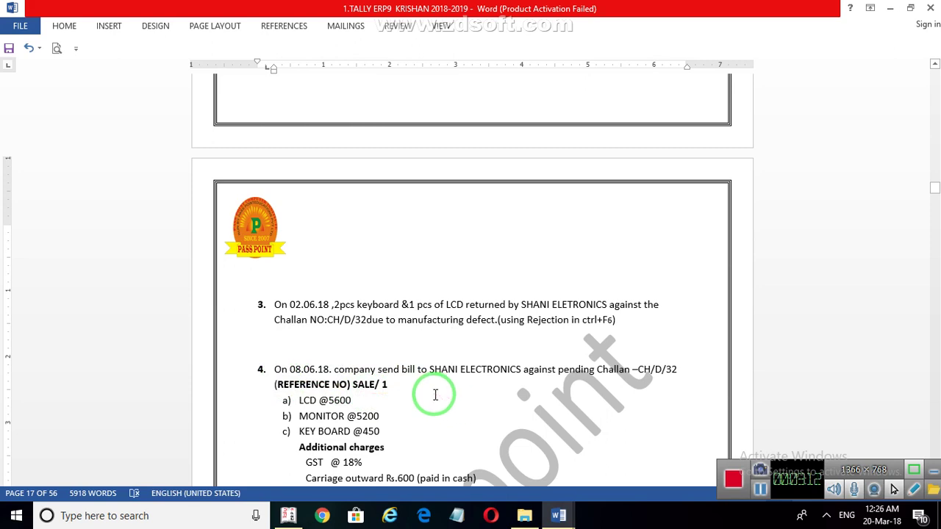
# Repunctuate the reference line in item 4 as "(REFERENCE NO : -SALE/ 1)" and save the document.
pyautogui.click(352, 385)
pyautogui.press('BackSpace')
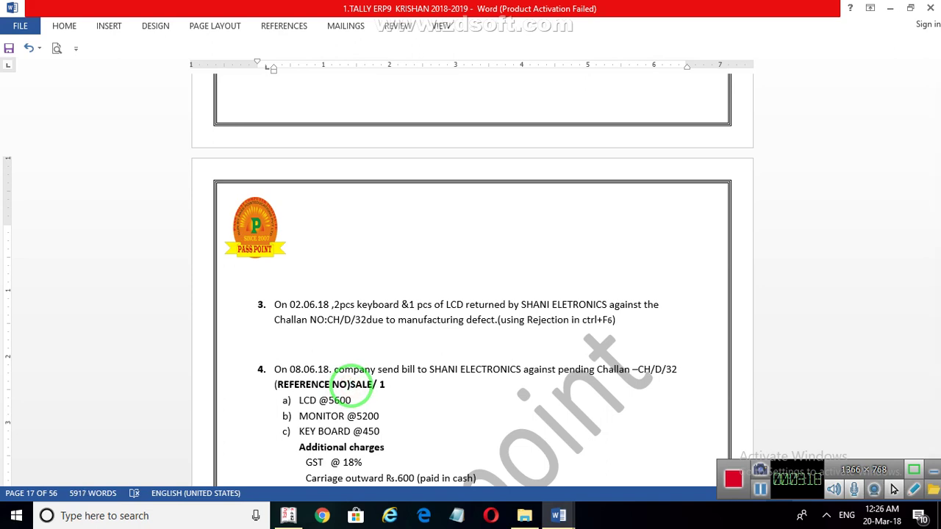
pyautogui.press('BackSpace')
pyautogui.write(':) -')
pyautogui.click(414, 391)
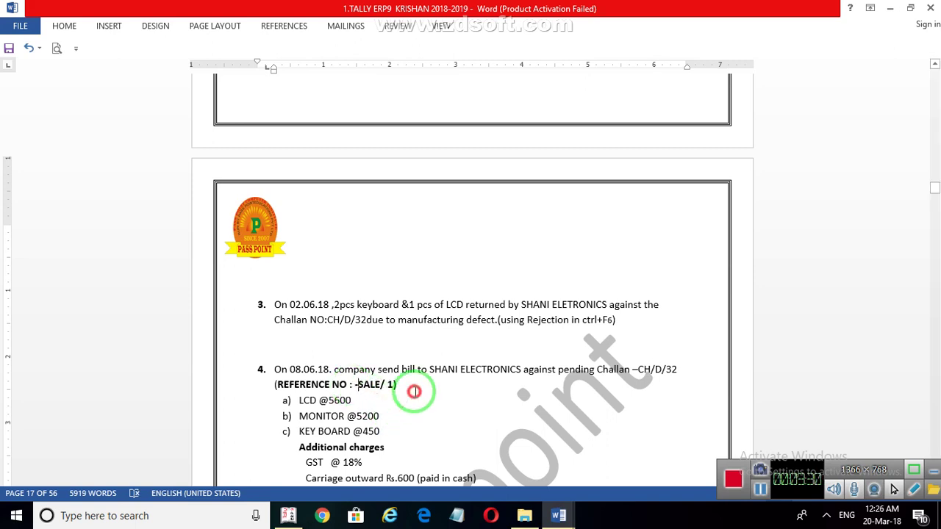
pyautogui.hotkey('ctrl', 's')
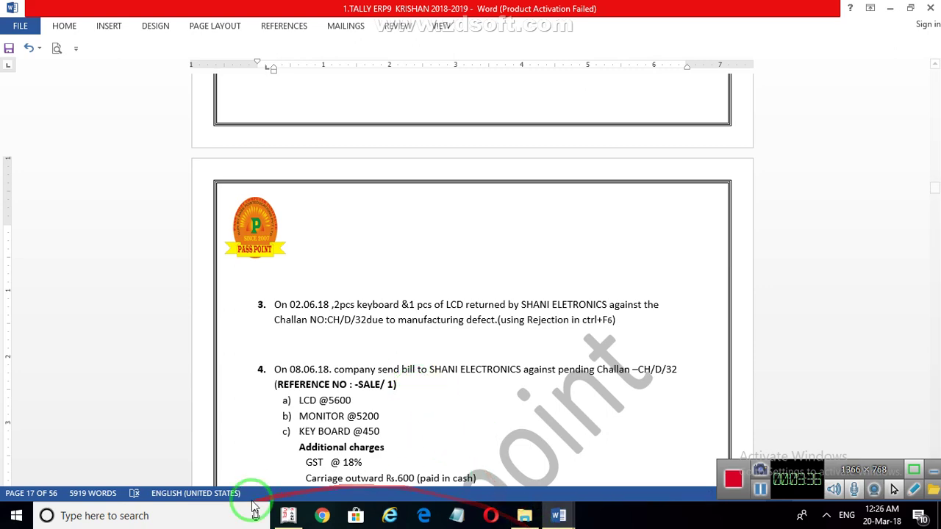
# Switch to Tally.ERP 9 and enter SALE/1 as the reference number of the sales voucher.
pyautogui.click(288, 516)
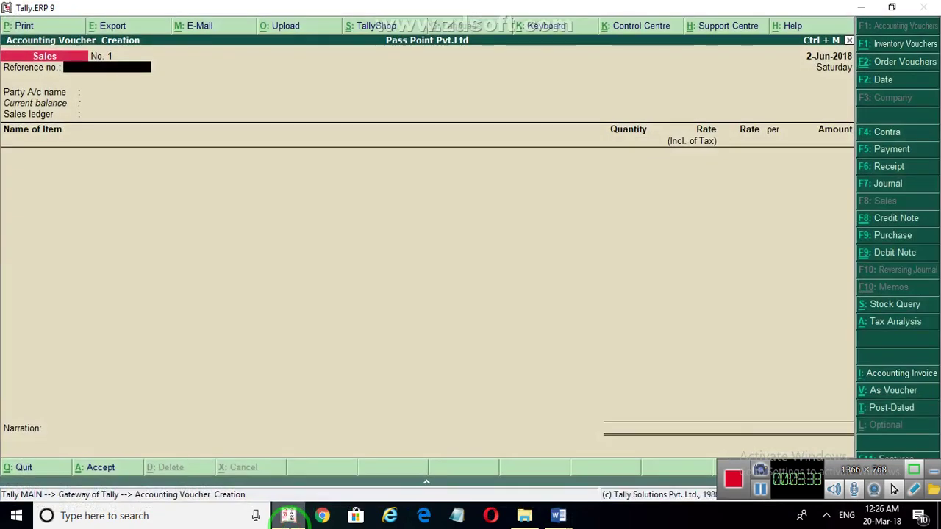
pyautogui.write('SALE/1')
pyautogui.press('Return')
# Choose Shani Electronics as the party account of the sales voucher.
pyautogui.press('Down')
pyautogui.press('Down')
pyautogui.press('Down')
pyautogui.press('Down')
pyautogui.press('Down')
pyautogui.press('Down')
pyautogui.press('Down')
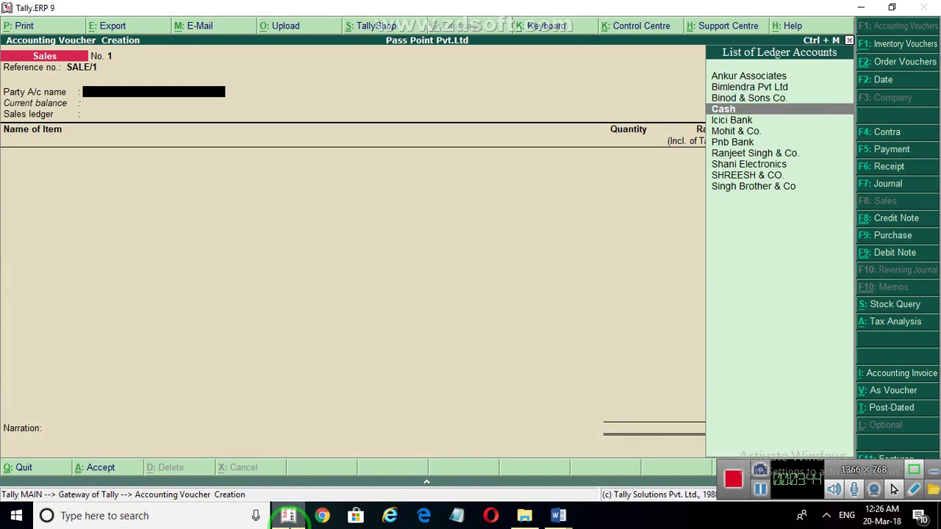
pyautogui.press('Down')
pyautogui.press('Down')
pyautogui.press('Up')
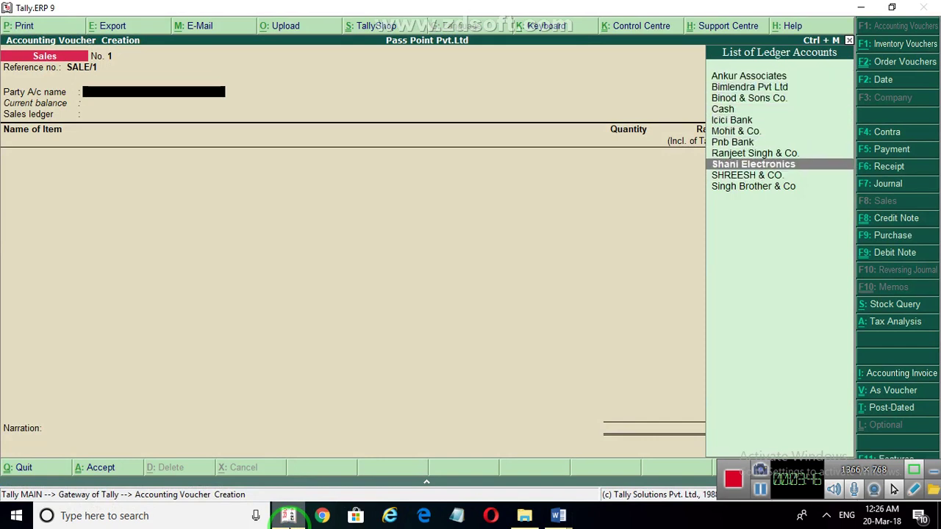
pyautogui.press('Return')
# Link delivery note CH/D/32 in the party's despatch details and end the tracking number list.
pyautogui.press('Down')
pyautogui.press('Down')
pyautogui.press('Down')
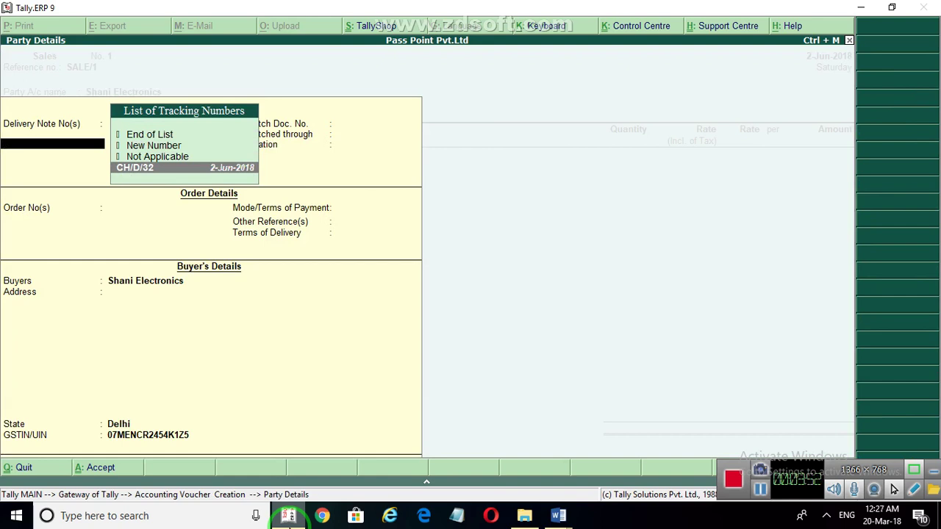
pyautogui.press('Return')
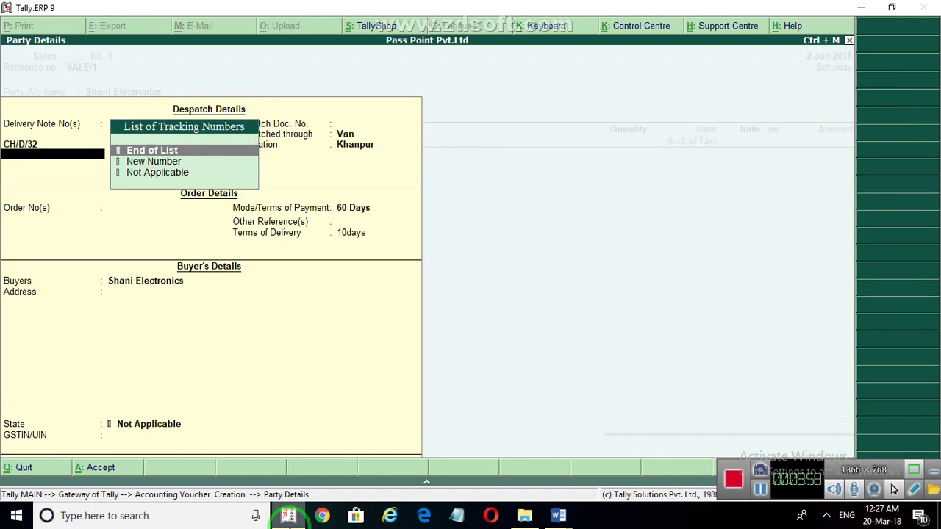
pyautogui.press('Return')
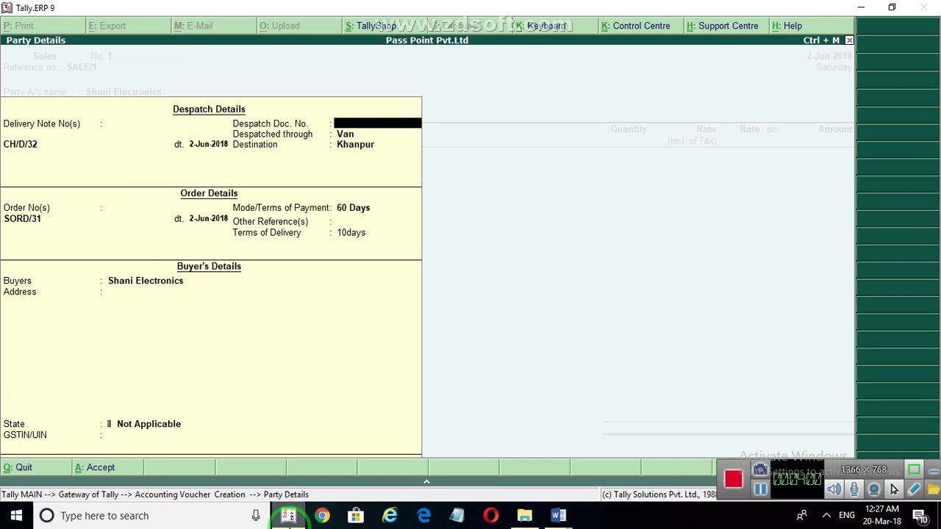
# Keep the filled-in despatch and order details, set the buyer's state to Delhi, leave GSTIN/UIN empty and accept the party details.
pyautogui.press('Return')
pyautogui.press('Return')
pyautogui.press('Return')
pyautogui.press('Return')
pyautogui.press('Return')
pyautogui.press('Return')
pyautogui.press('Return')
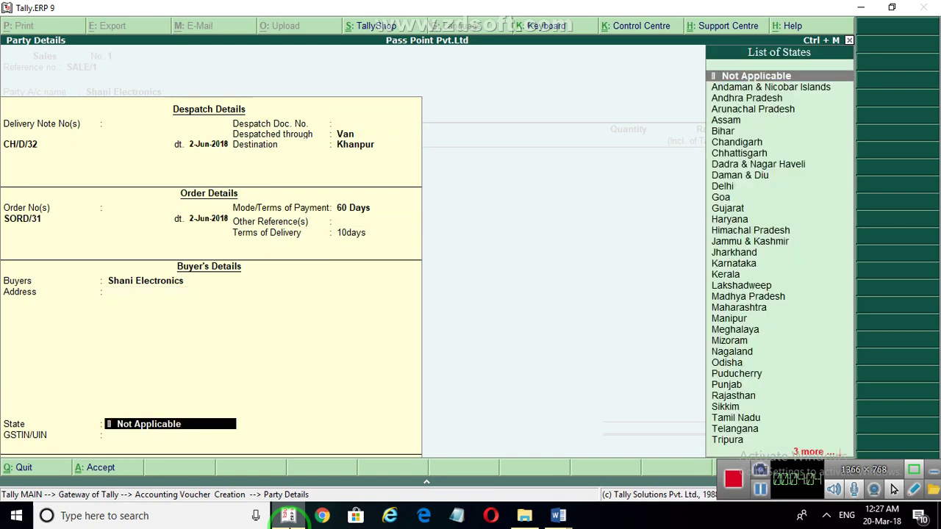
pyautogui.write('d')
pyautogui.press('Down')
pyautogui.press('Down')
pyautogui.press('Return')
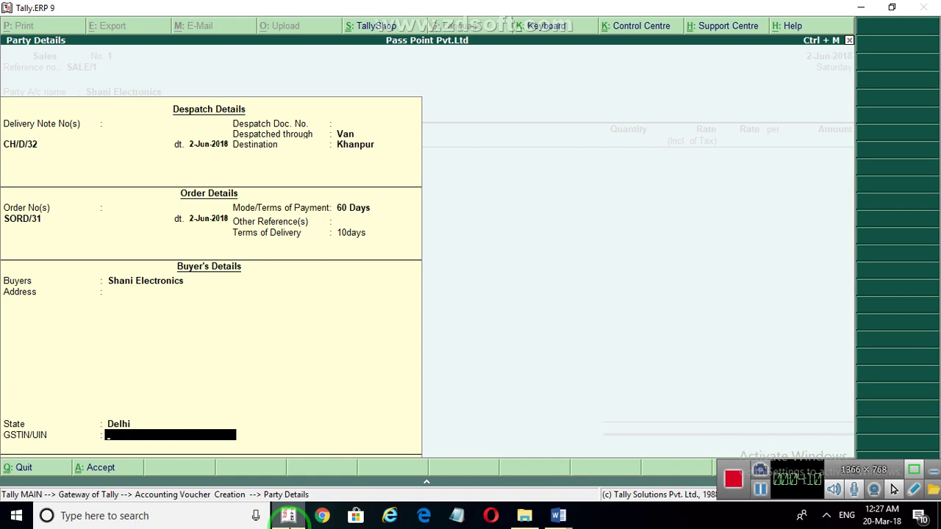
pyautogui.press('Return')
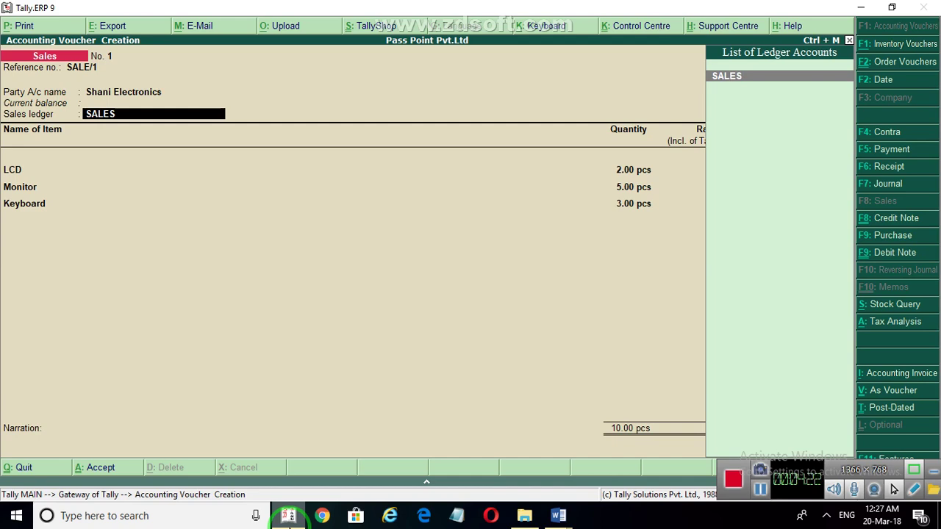
# Use SALES as the sales ledger and accept the Sales Taxable classification.
pyautogui.press('Return')
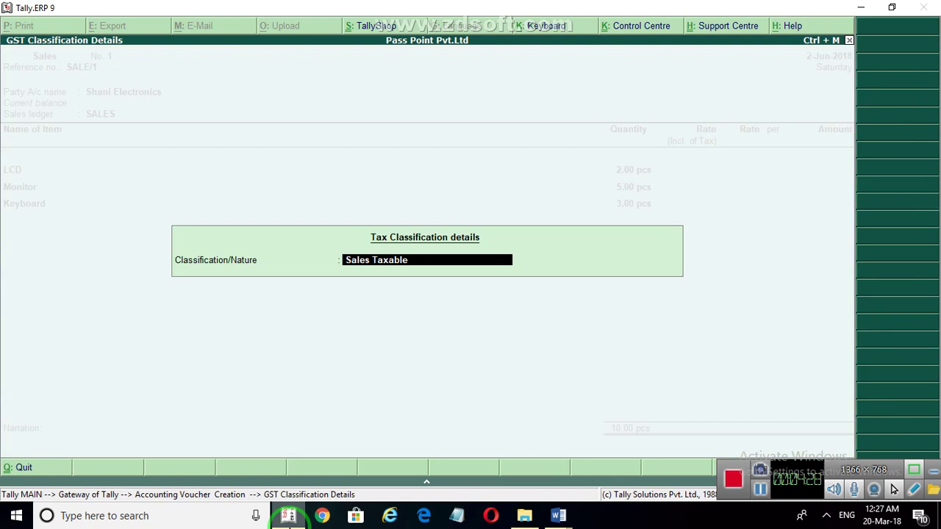
pyautogui.press('Return')
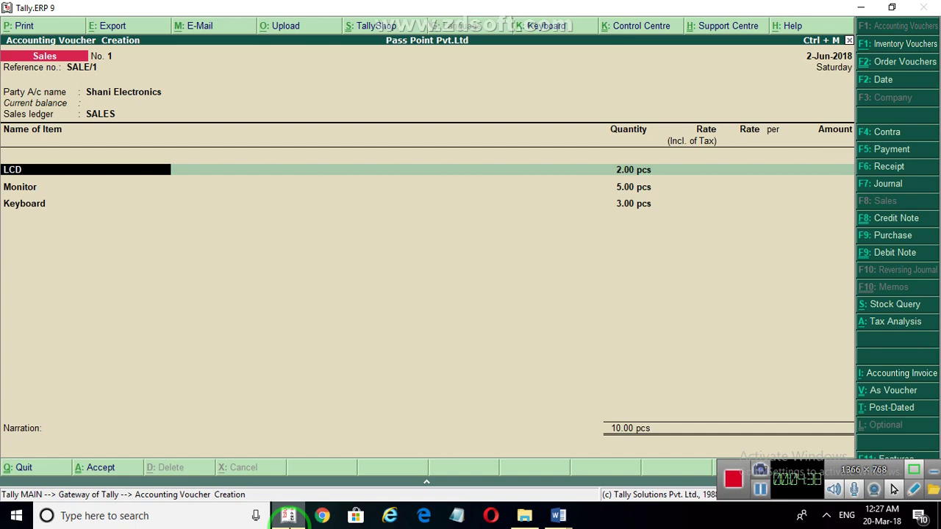
# Enter a rate of 5600 for the LCD item, keeping its CH/D/32 allocation and leaving the description and tax-inclusive rate blank.
pyautogui.press('Return')
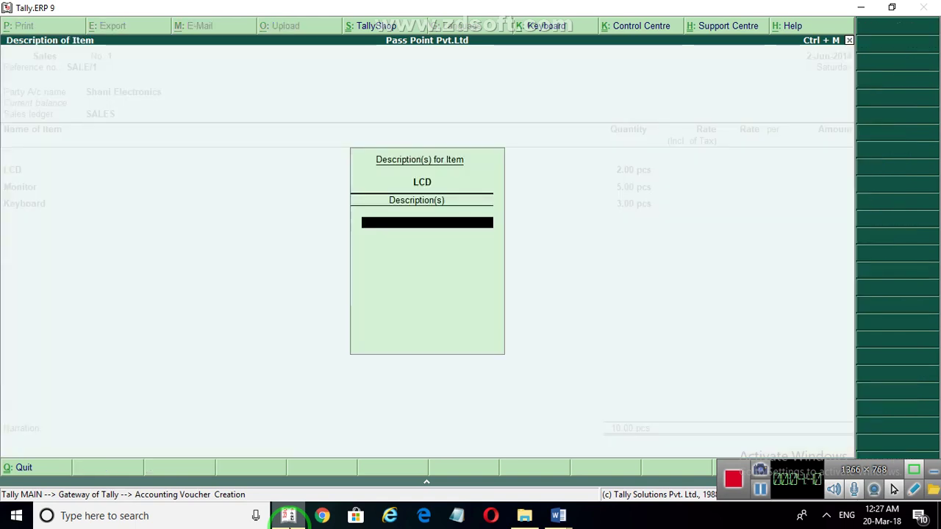
pyautogui.press('Return')
pyautogui.press('Return')
pyautogui.press('Return')
pyautogui.press('Return')
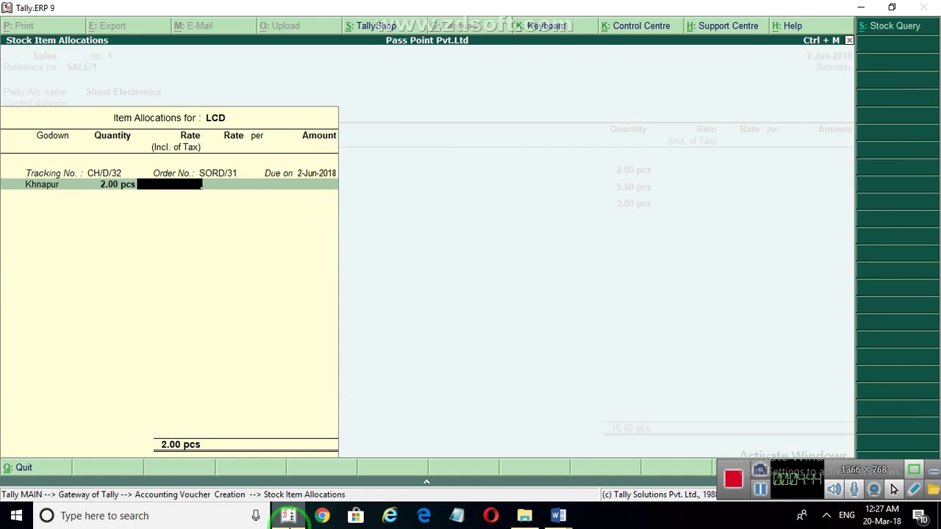
pyautogui.press('Return')
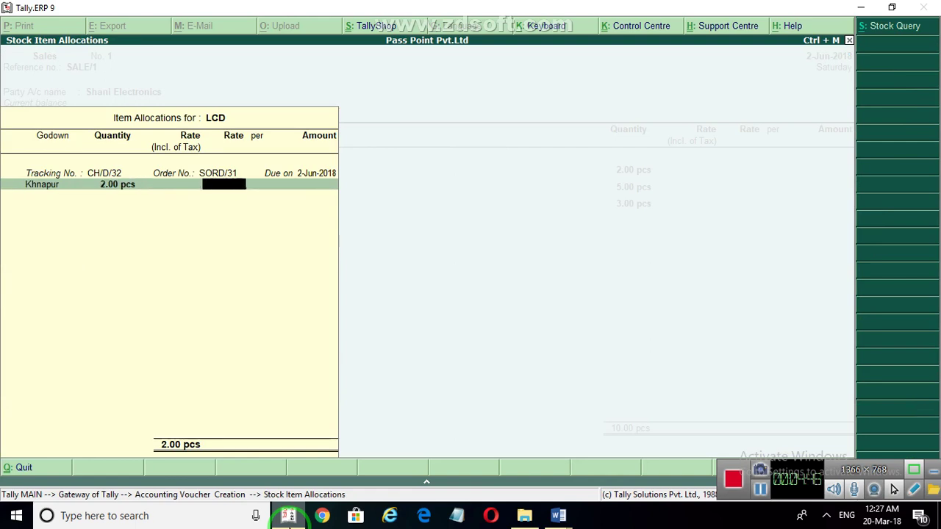
pyautogui.write('5600')
pyautogui.press('Return')
pyautogui.press('Return')
pyautogui.press('Return')
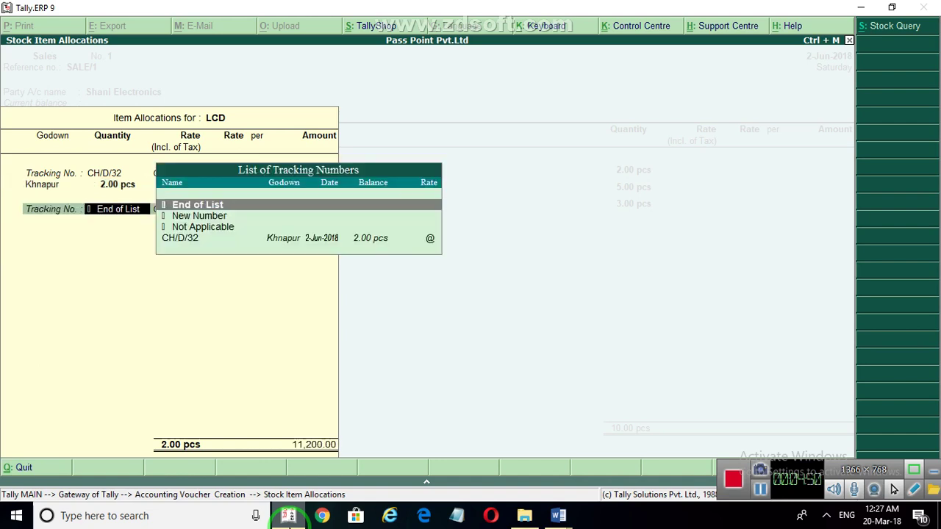
pyautogui.press('Return')
pyautogui.press('Return')
# Enter a rate of 5200 for the Monitor item against tracking number CH/D/32, without a description.
pyautogui.press('Return')
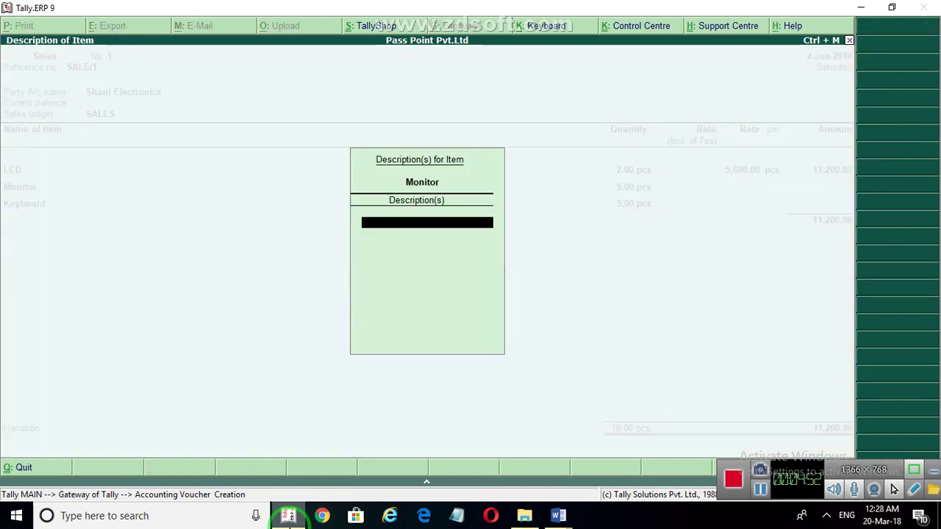
pyautogui.press('Return')
pyautogui.press('Return')
pyautogui.press('Return')
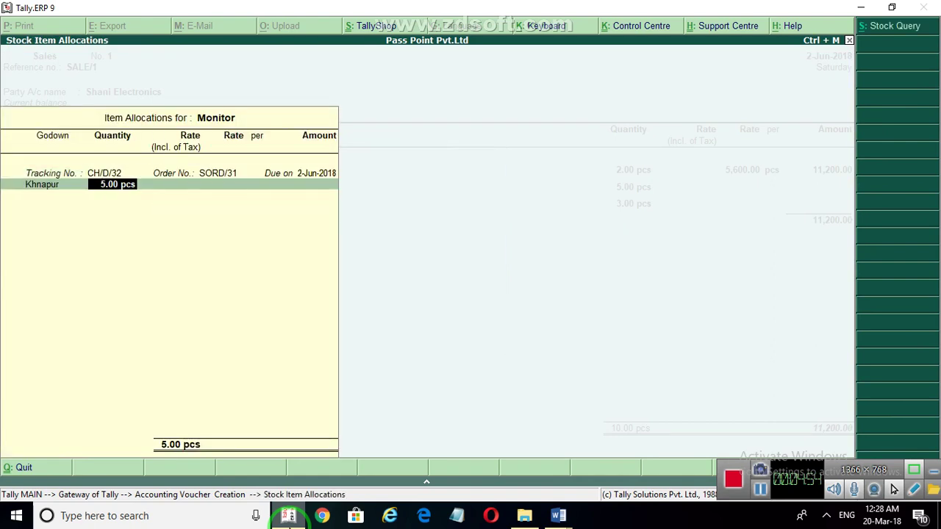
pyautogui.press('Return')
pyautogui.press('Return')
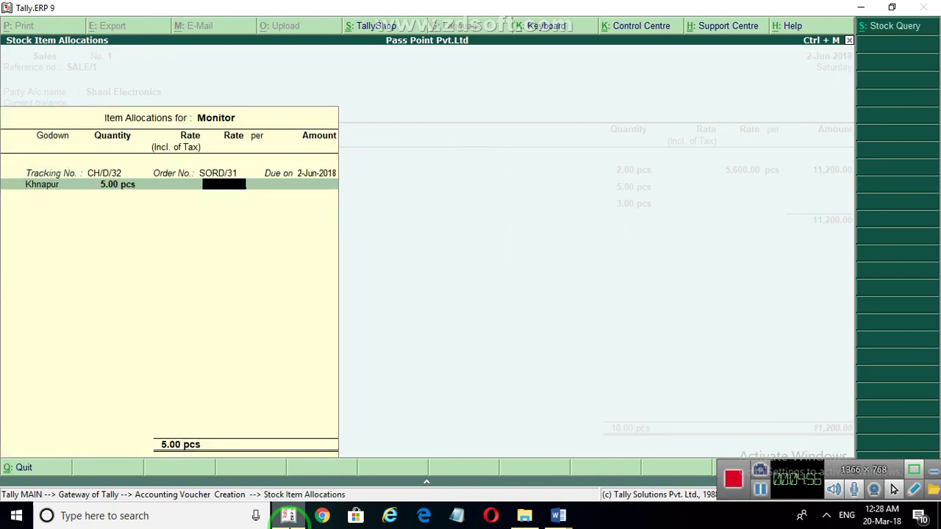
pyautogui.write('5200')
pyautogui.press('Return')
pyautogui.press('Return')
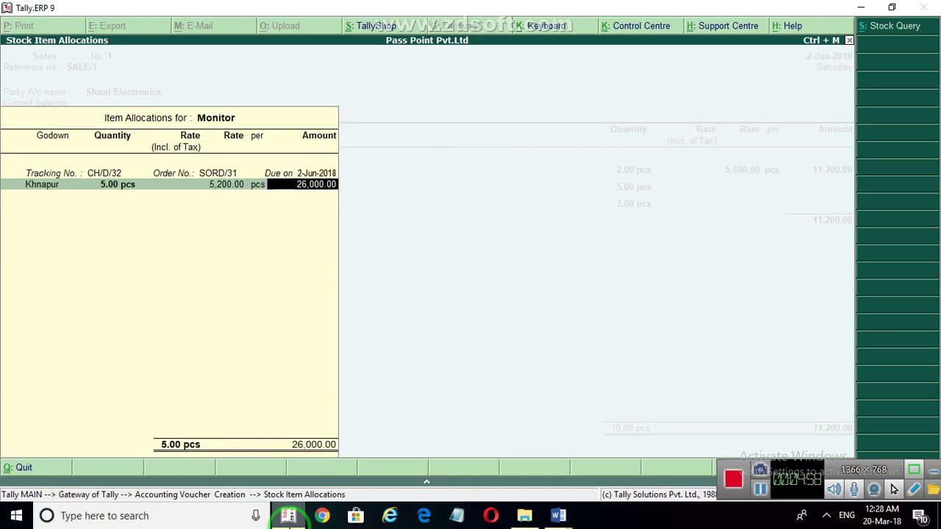
pyautogui.press('Return')
pyautogui.press('Return')
pyautogui.press('Return')
# Enter a rate of 450 for the Keyboard item against tracking number CH/D/32 and end the item list.
pyautogui.press('Return')
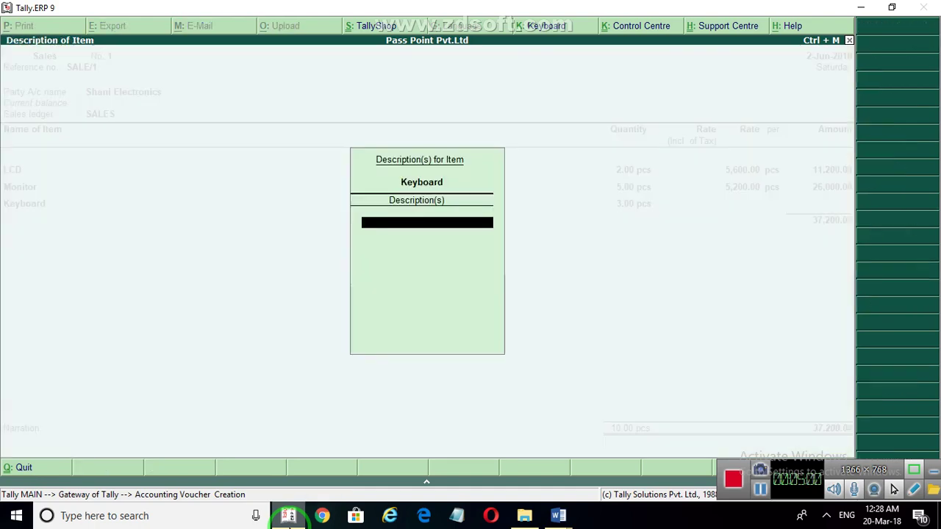
pyautogui.press('Return')
pyautogui.press('Return')
pyautogui.press('Return')
pyautogui.press('Return')
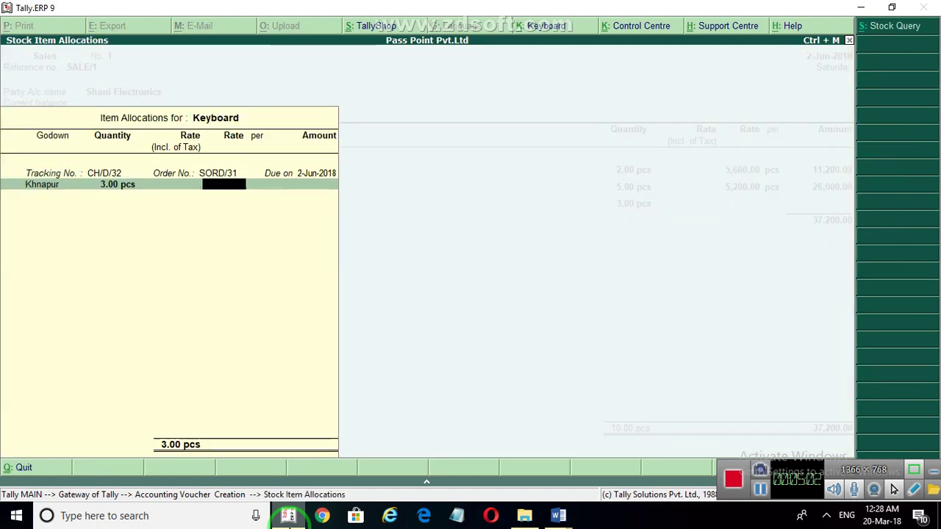
pyautogui.write('450')
pyautogui.press('Return')
pyautogui.press('Return')
pyautogui.press('Return')
pyautogui.press('Return')
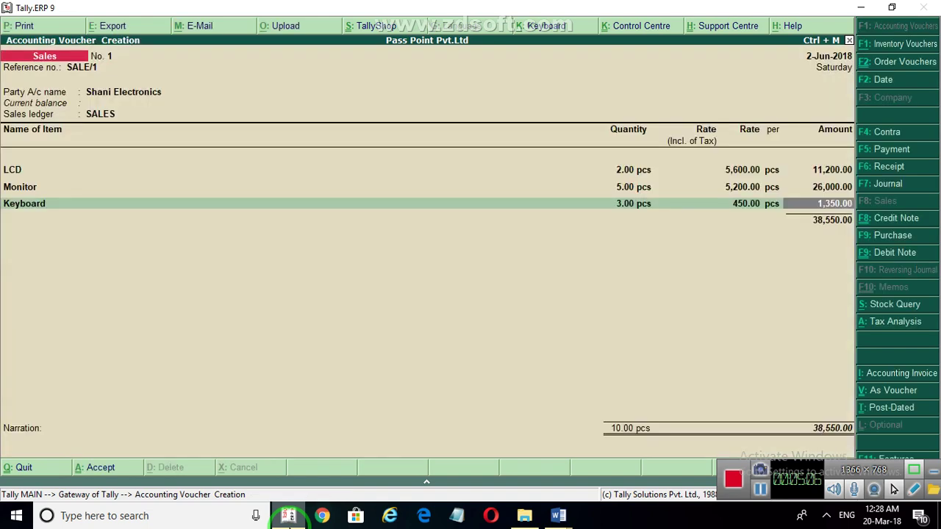
pyautogui.press('Return')
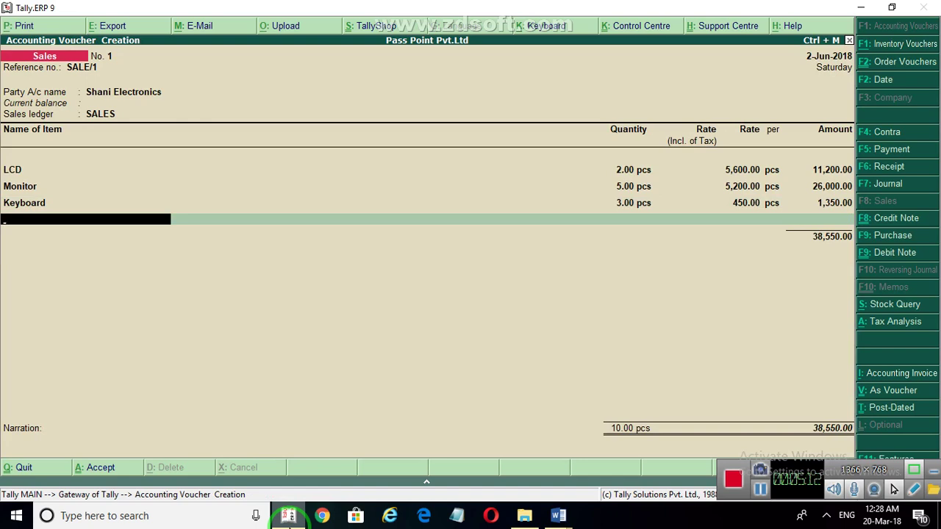
pyautogui.press('Return')
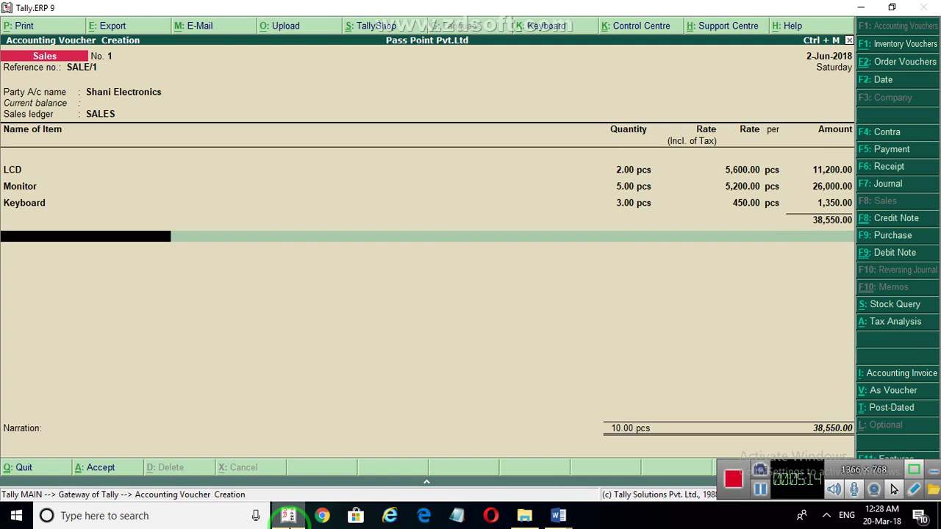
# Create a new ledger from the voucher named OUTPUT CGST and place it under Duties & Taxes.
pyautogui.write('O')
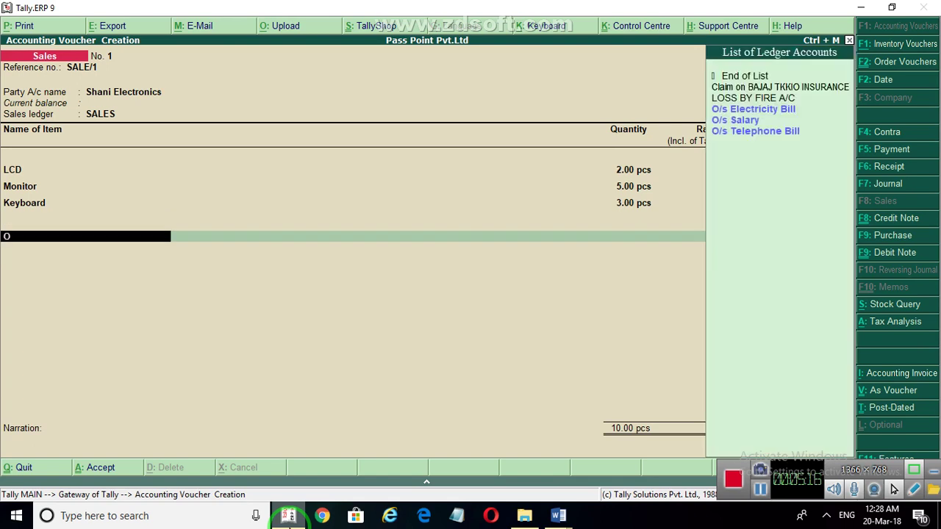
pyautogui.press('Down')
pyautogui.press('Down')
pyautogui.press('Down')
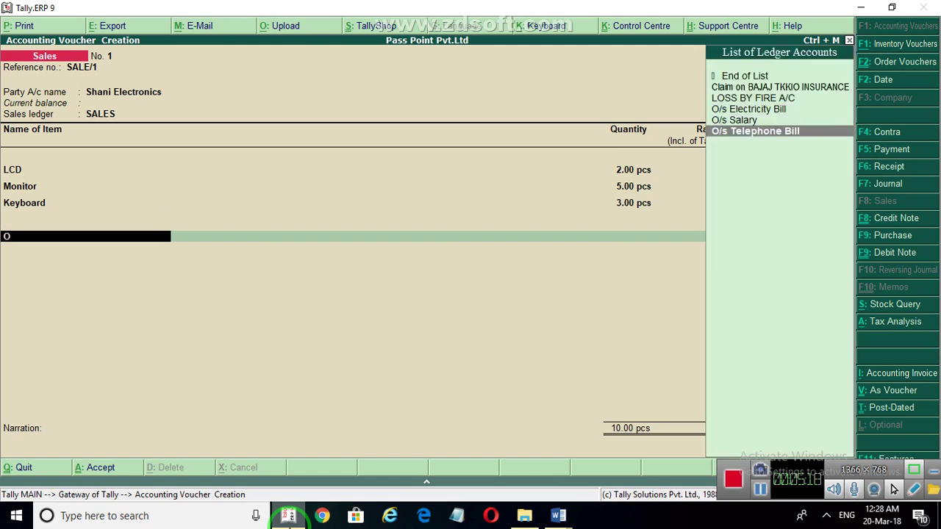
pyautogui.hotkey('alt', 'c')
pyautogui.write('O')
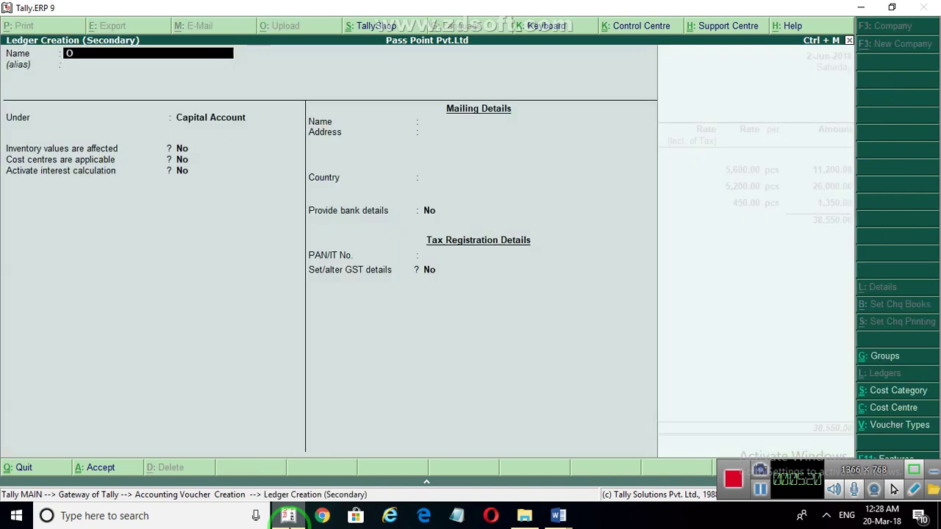
pyautogui.write('UTPUT CGST')
pyautogui.press('Return')
pyautogui.press('Return')
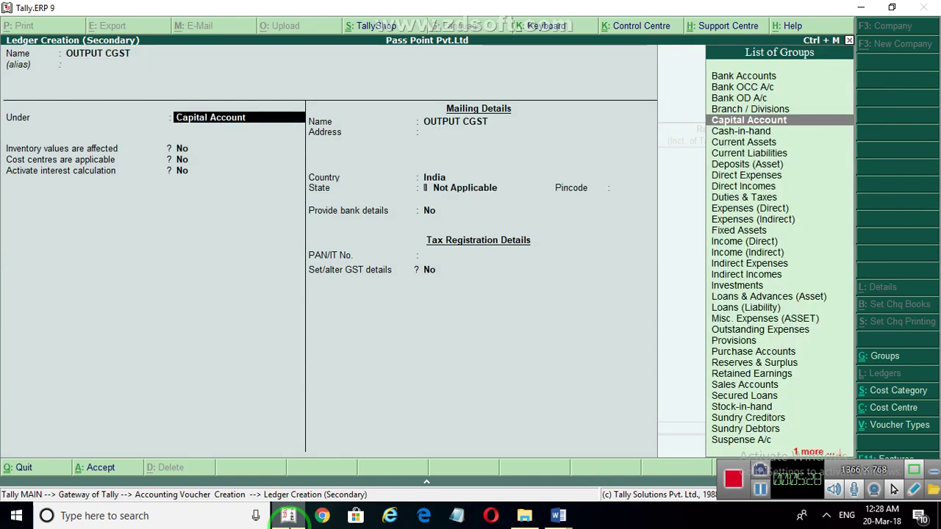
pyautogui.write('D')
pyautogui.press('Down')
pyautogui.press('Down')
pyautogui.press('Down')
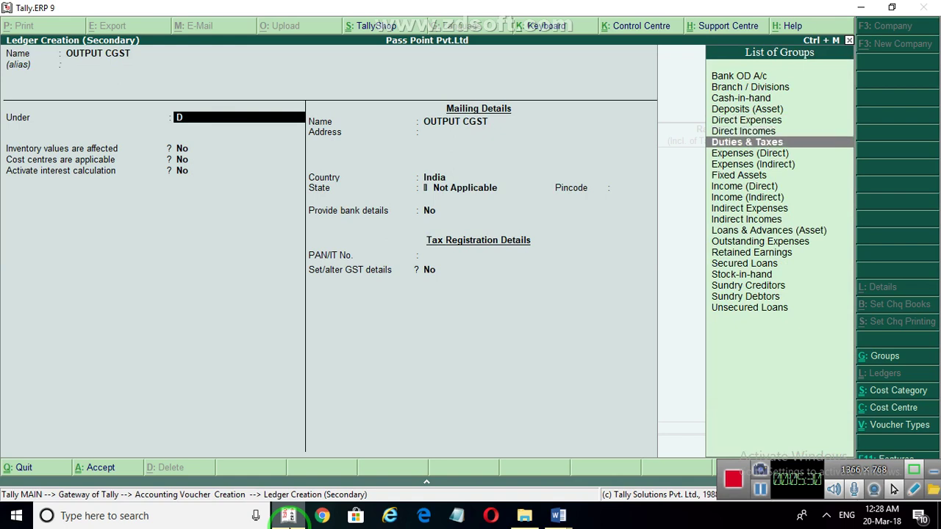
pyautogui.press('Return')
# Set the OUTPUT CGST ledger to GST with tax type Central Tax and no rounding, save it and add it to the bill.
pyautogui.press('Up')
pyautogui.press('Return')
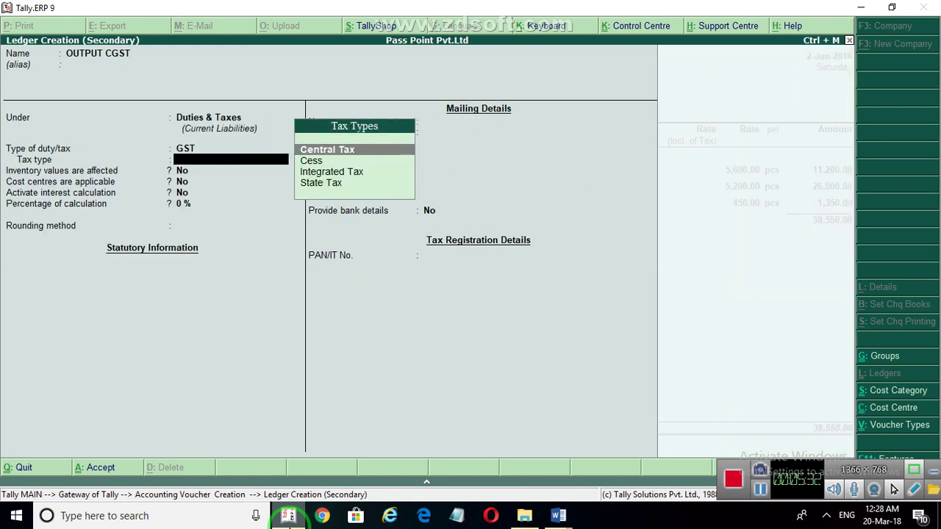
pyautogui.press('Return')
pyautogui.press('Return')
pyautogui.press('Return')
pyautogui.press('Return')
pyautogui.press('Return')
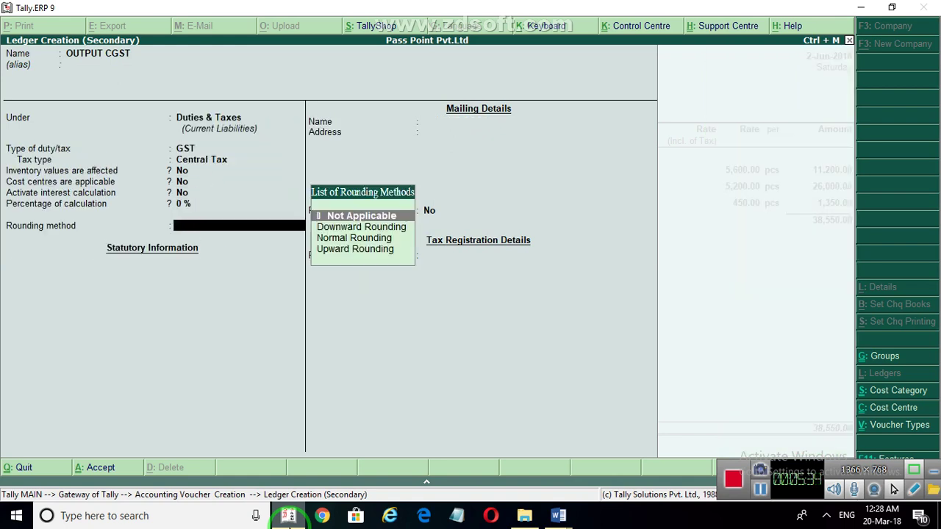
pyautogui.press('Return')
pyautogui.press('Return')
pyautogui.press('Return')
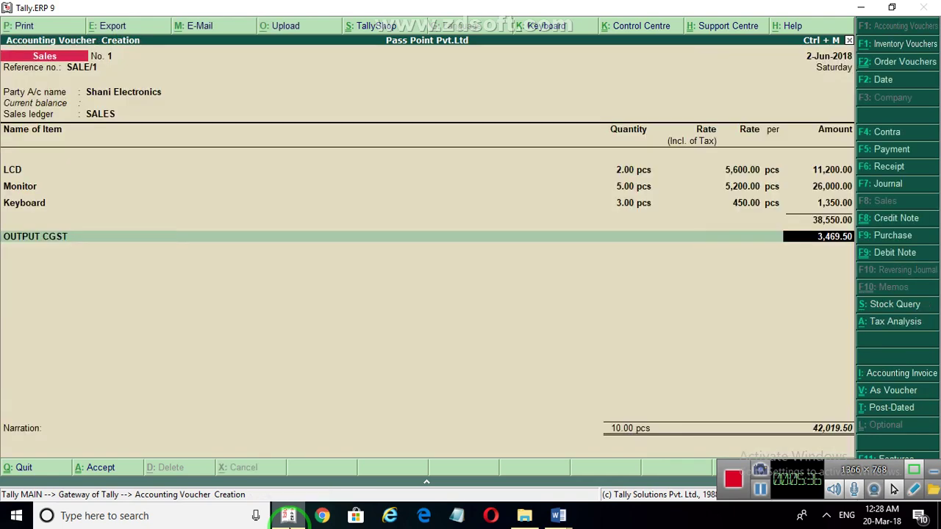
pyautogui.press('Return')
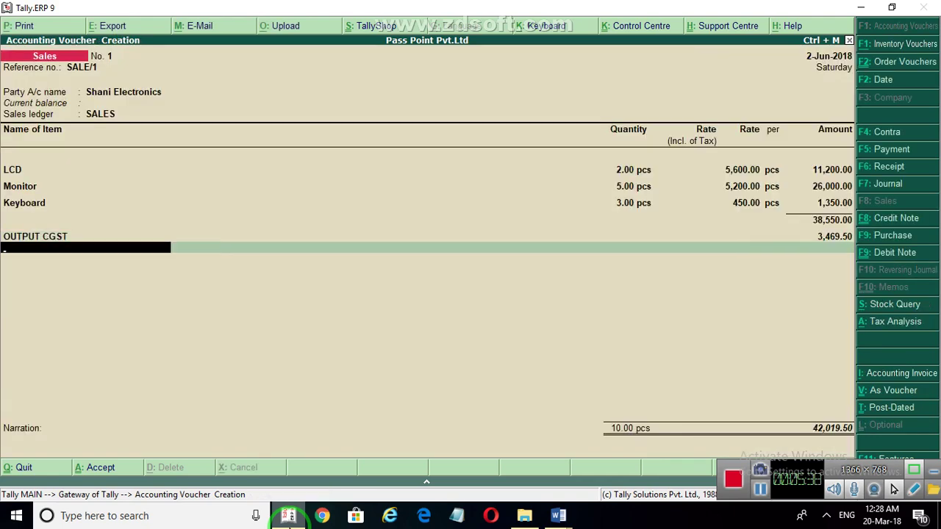
# Create a new ledger from the voucher named OUTPUT SGST, without an alias, under Duties & Taxes.
pyautogui.hotkey('alt', 'c')
pyautogui.write('OUT')
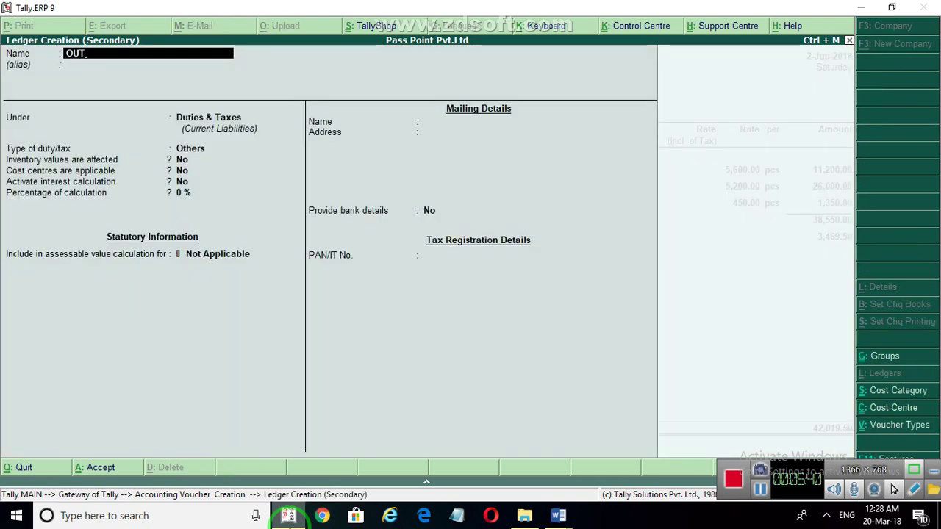
pyautogui.write('PUT')
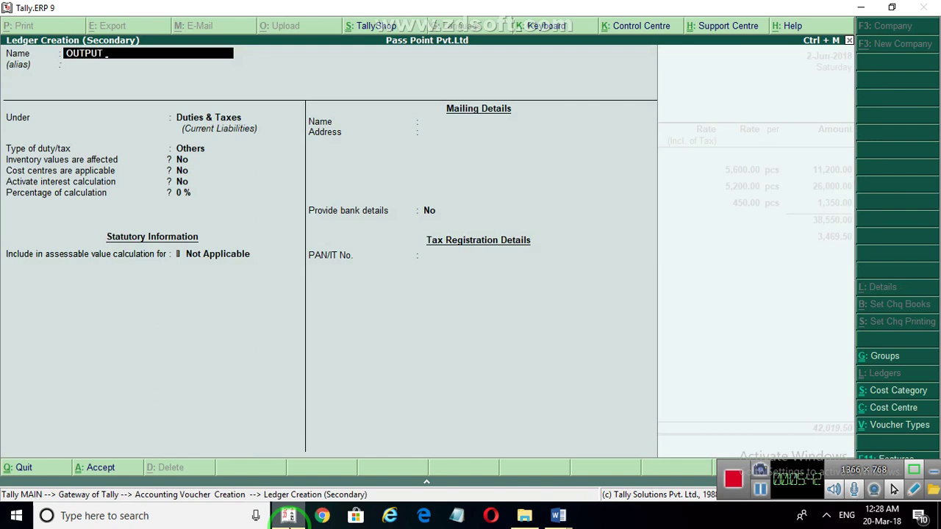
pyautogui.write(' S')
pyautogui.write('CST')
pyautogui.press('BackSpace')
pyautogui.press('BackSpace')
pyautogui.press('BackSpace')
pyautogui.write('GST')
pyautogui.press('Return')
pyautogui.press('Return')
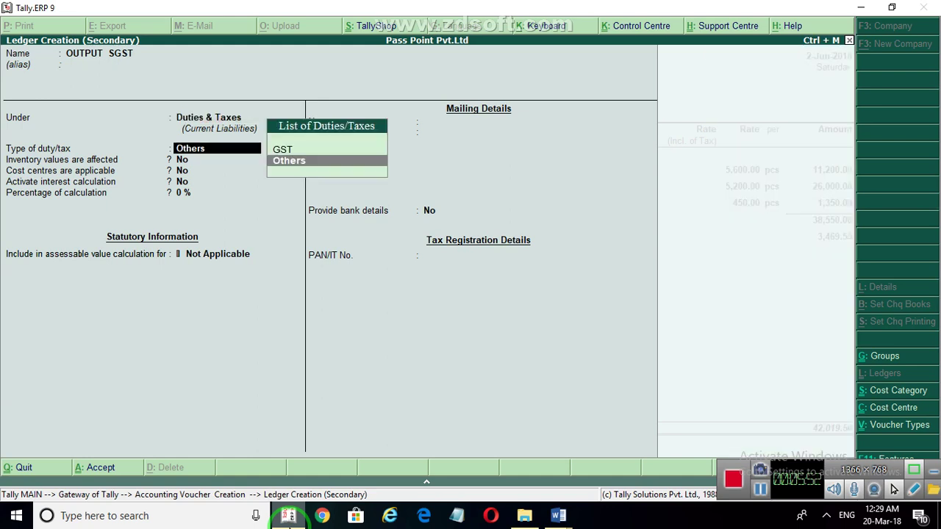
# Set the OUTPUT SGST ledger to GST with tax type State Tax and no rounding, save it and add it to the bill.
pyautogui.press('Up')
pyautogui.press('Return')
pyautogui.press('Down')
pyautogui.press('Down')
pyautogui.press('Down')
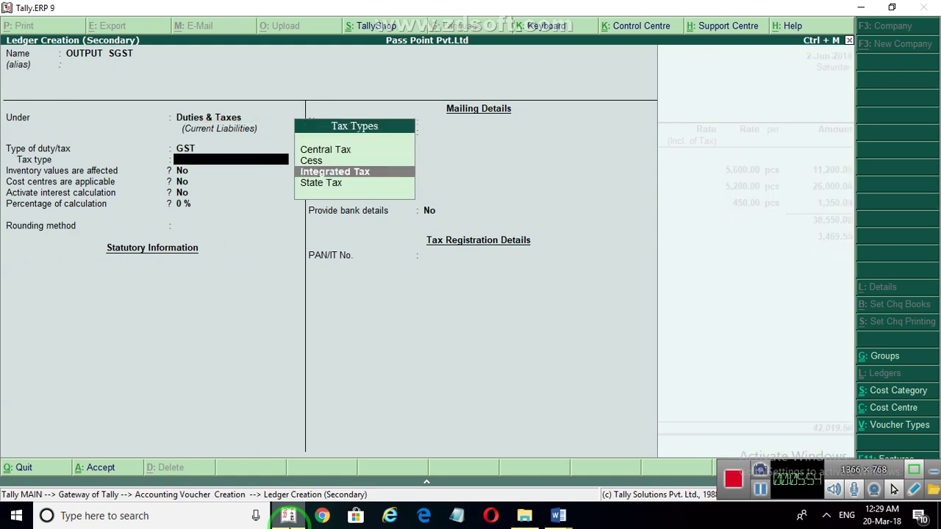
pyautogui.press('Return')
pyautogui.press('Return')
pyautogui.press('Return')
pyautogui.press('Return')
pyautogui.press('Return')
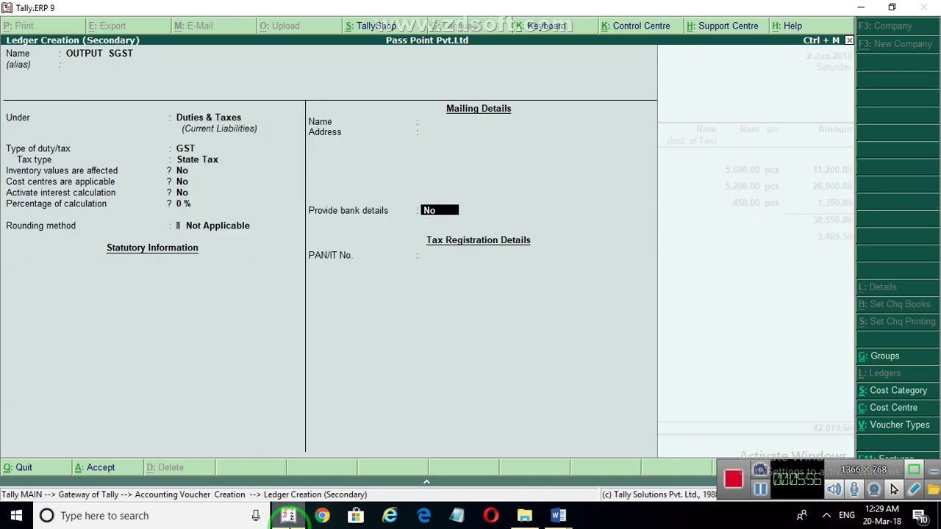
pyautogui.press('Return')
pyautogui.press('Return')
pyautogui.press('Return')
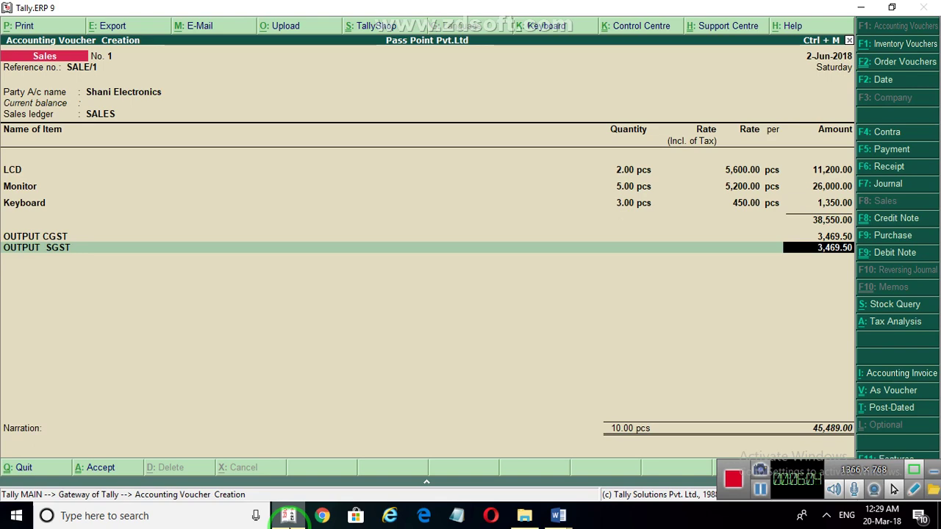
# Go back to the Keyboard line of the bill and open its stock item master for alteration.
pyautogui.press('BackSpace')
pyautogui.press('BackSpace')
pyautogui.press('BackSpace')
pyautogui.press('BackSpace')
pyautogui.press('BackSpace')
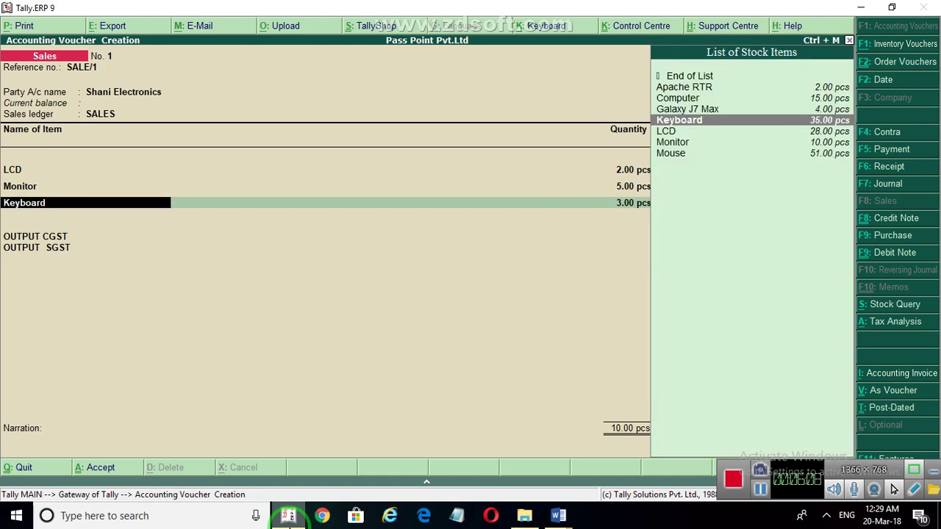
pyautogui.hotkey('ctrl', 'Return')
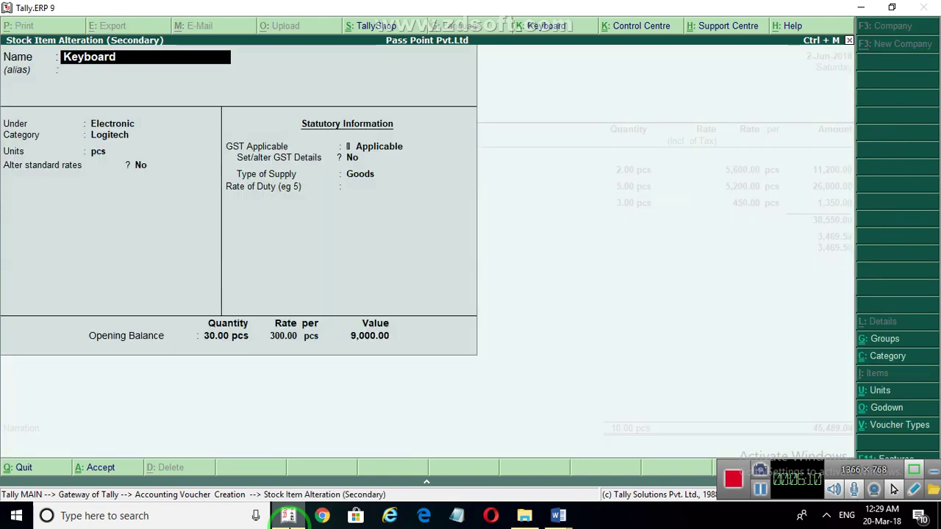
# Examine the GST rate details of the Keyboard item, accept them as they are and return to the bill.
pyautogui.press('Return')
pyautogui.press('Return')
pyautogui.press('Return')
pyautogui.press('Return')
pyautogui.press('Return')
pyautogui.press('Return')
pyautogui.press('Return')
pyautogui.press('y')
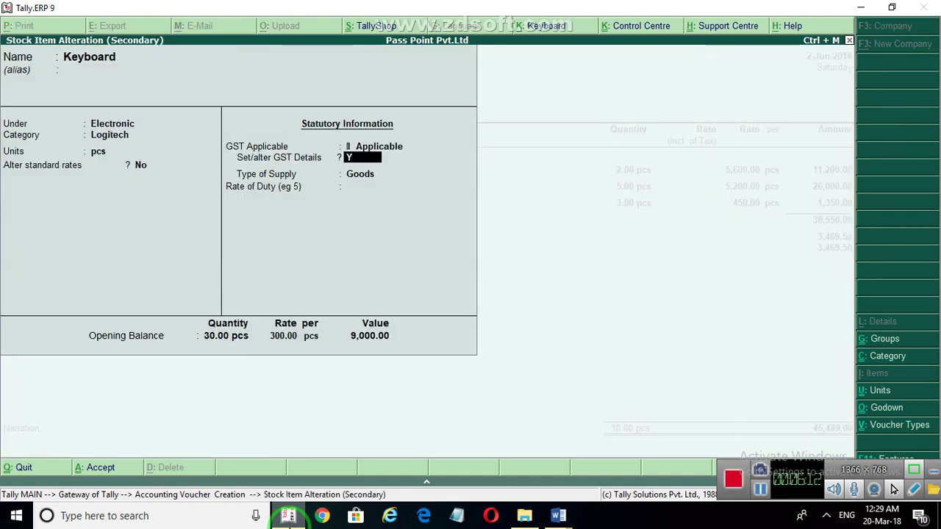
pyautogui.press('Return')
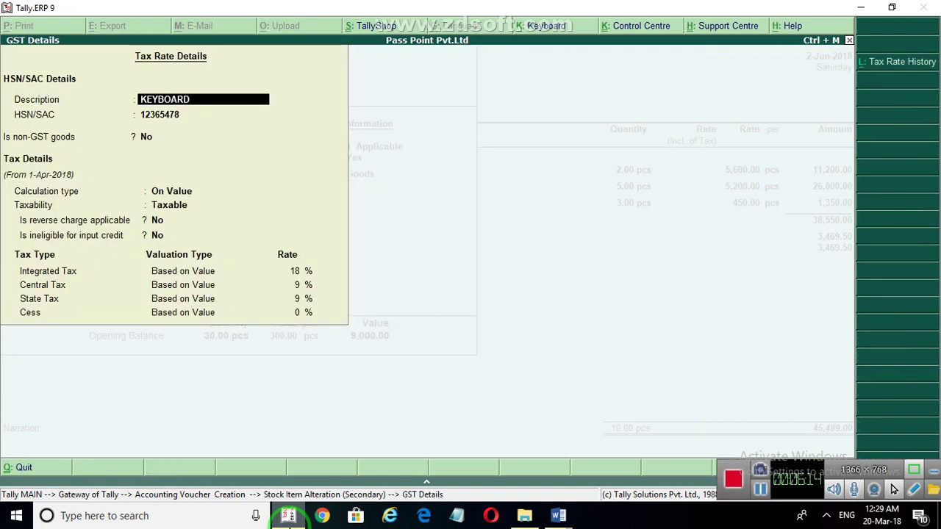
pyautogui.hotkey('ctrl', 'a')
pyautogui.hotkey('ctrl', 'a')
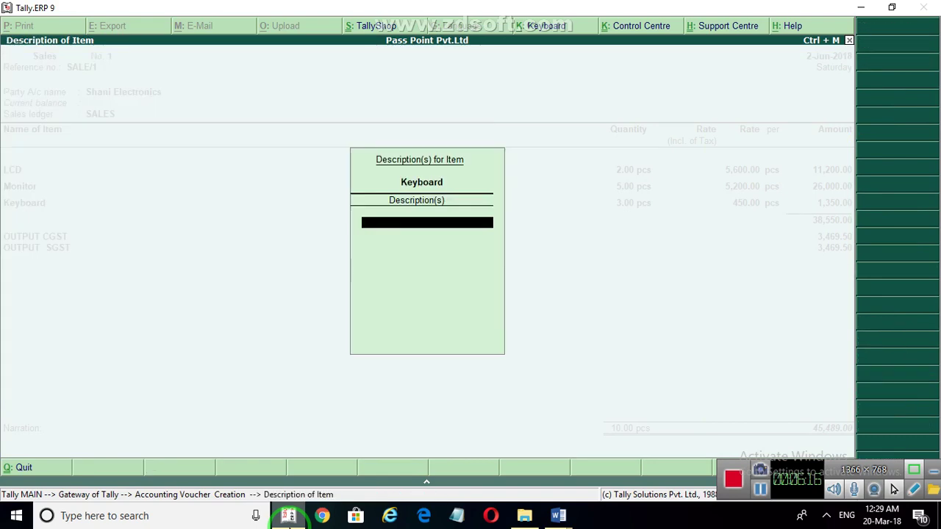
pyautogui.press('Return')
pyautogui.hotkey('ctrl', 'a')
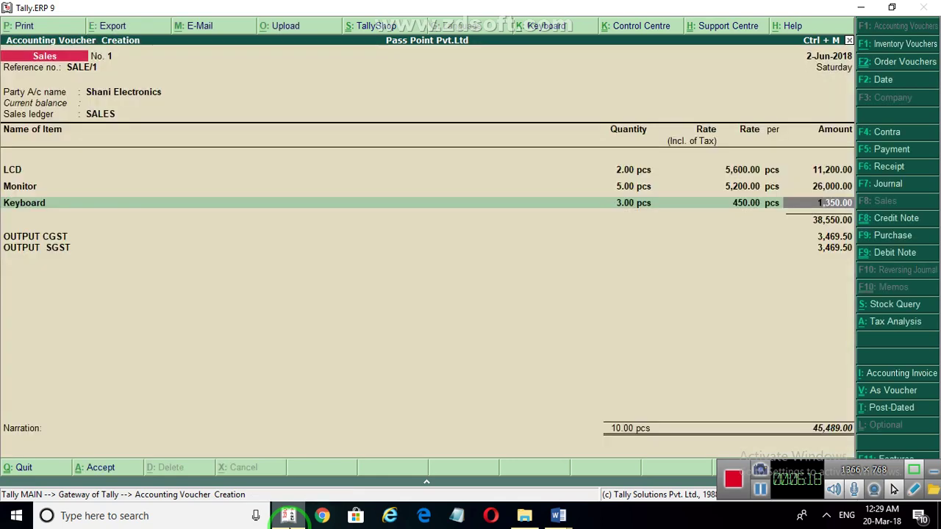
# Go back to the Monitor line of the bill and open its stock item master for alteration.
pyautogui.press('BackSpace')
pyautogui.press('BackSpace')
pyautogui.press('BackSpace')
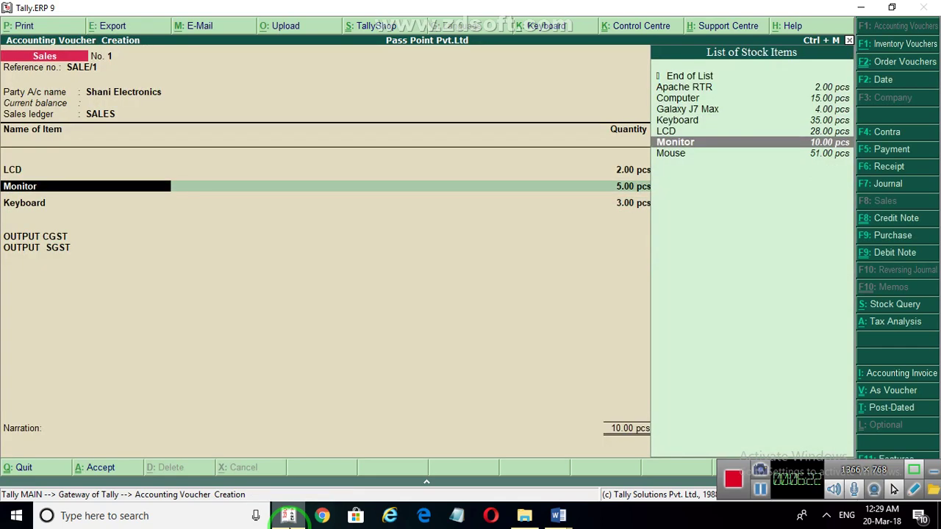
pyautogui.hotkey('ctrl', 'Return')
# Check the GST rate details of the Monitor item, accept them and keep its allocation against tracking number CH/D/32.
pyautogui.press('Return')
pyautogui.press('Return')
pyautogui.press('Return')
pyautogui.press('Return')
pyautogui.press('Return')
pyautogui.press('Return')
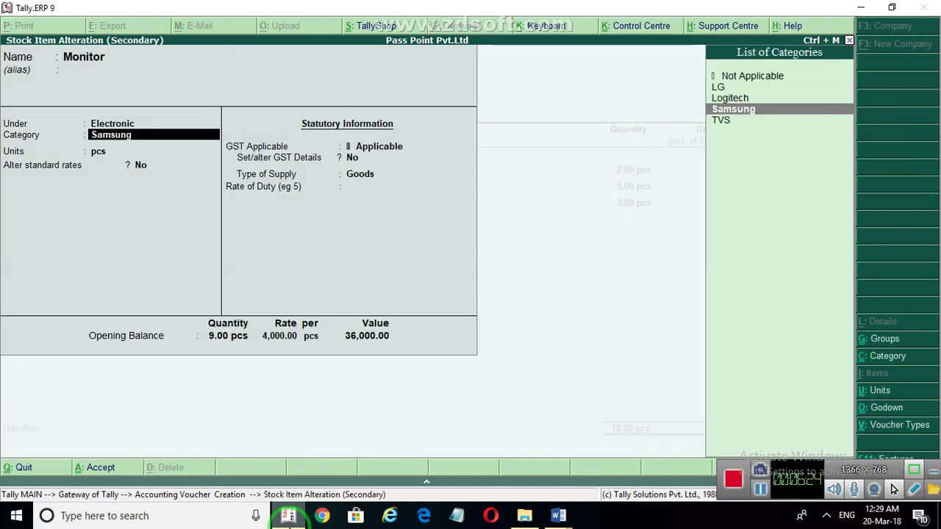
pyautogui.press('Return')
pyautogui.press('y')
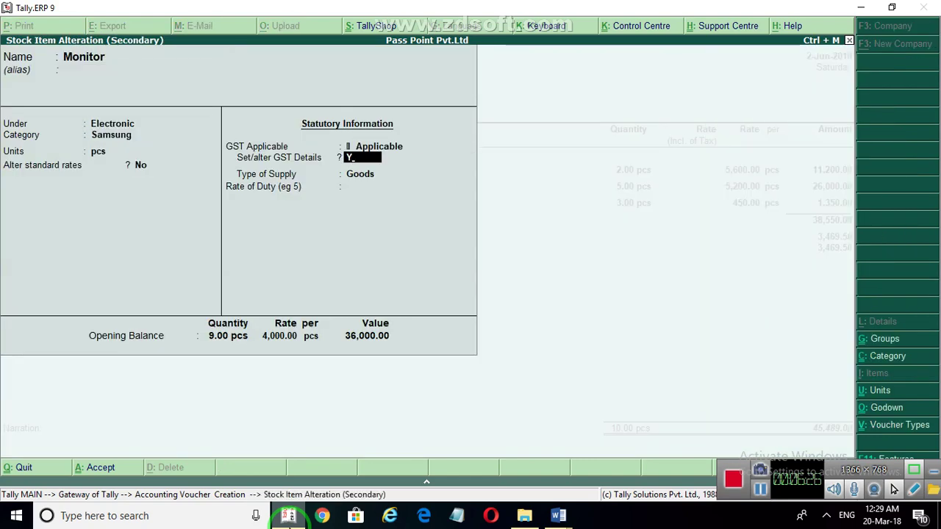
pyautogui.press('Return')
pyautogui.hotkey('ctrl', 'a')
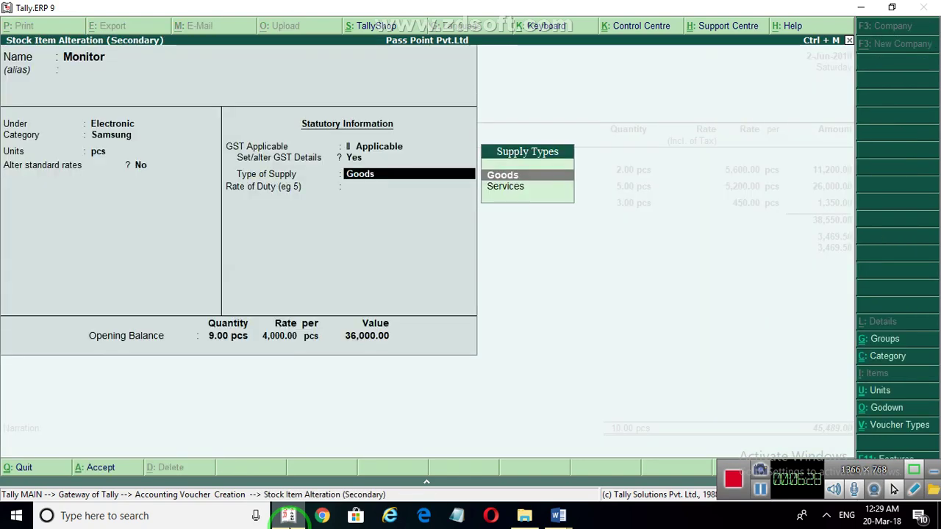
pyautogui.hotkey('ctrl', 'a')
pyautogui.press('Return')
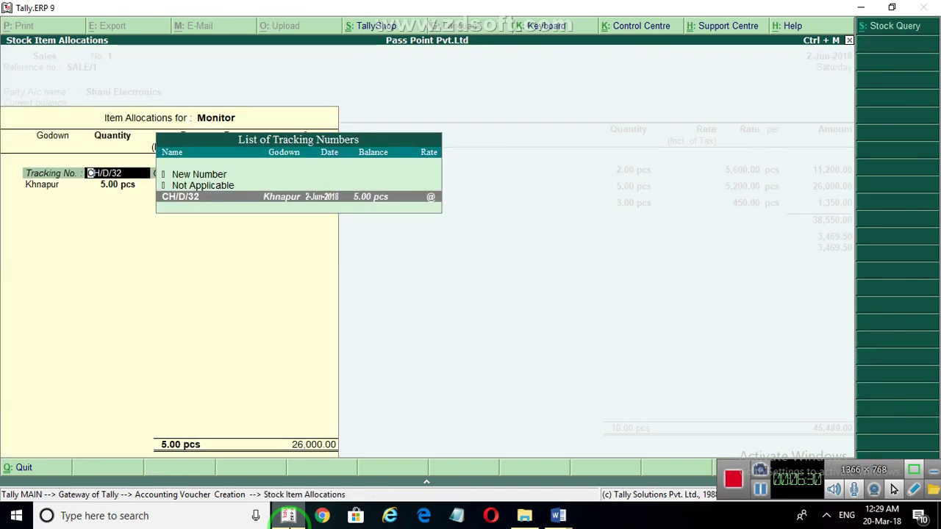
pyautogui.hotkey('ctrl', 'a')
# Go back to the LCD line of the bill and open its stock item master for alteration.
pyautogui.press('Up')
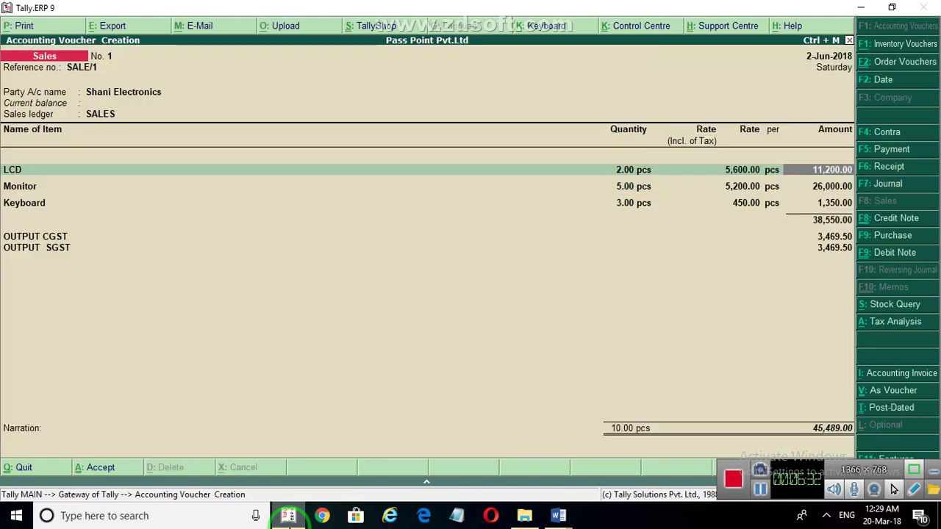
pyautogui.press('BackSpace')
pyautogui.press('BackSpace')
pyautogui.press('BackSpace')
pyautogui.hotkey('ctrl', 'Return')
pyautogui.press('Return')
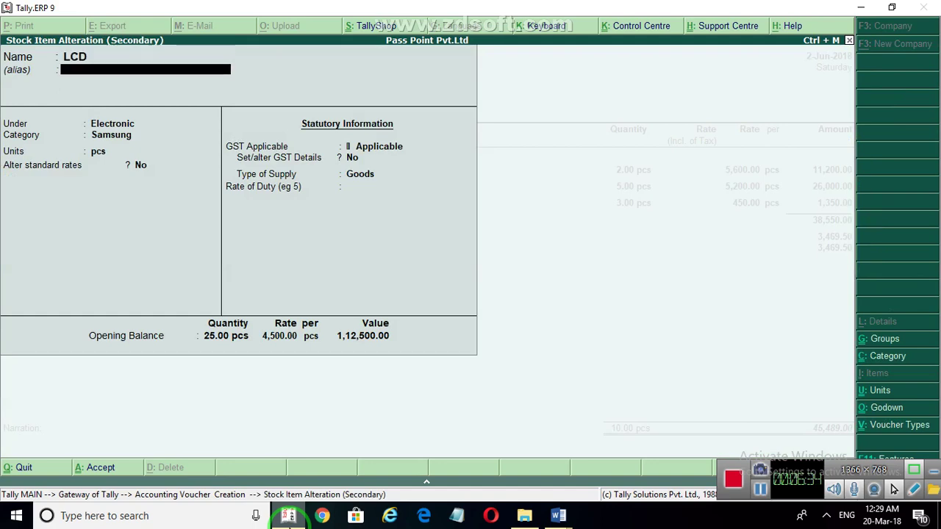
# Examine the HSN code and GST rate details of the LCD item and accept its master as it is.
pyautogui.press('Return')
pyautogui.press('Return')
pyautogui.press('Return')
pyautogui.press('Return')
pyautogui.press('Return')
pyautogui.press('Return')
pyautogui.press('y')
pyautogui.press('Return')
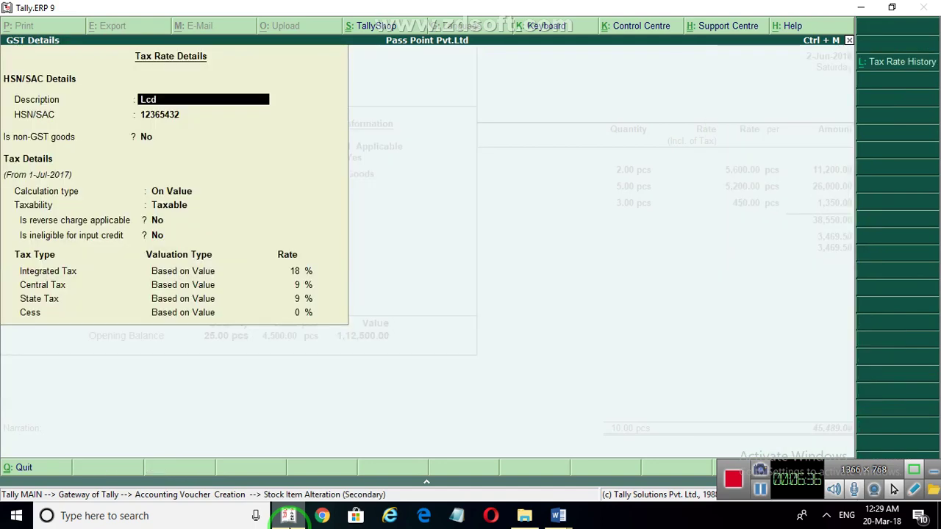
pyautogui.press('Return')
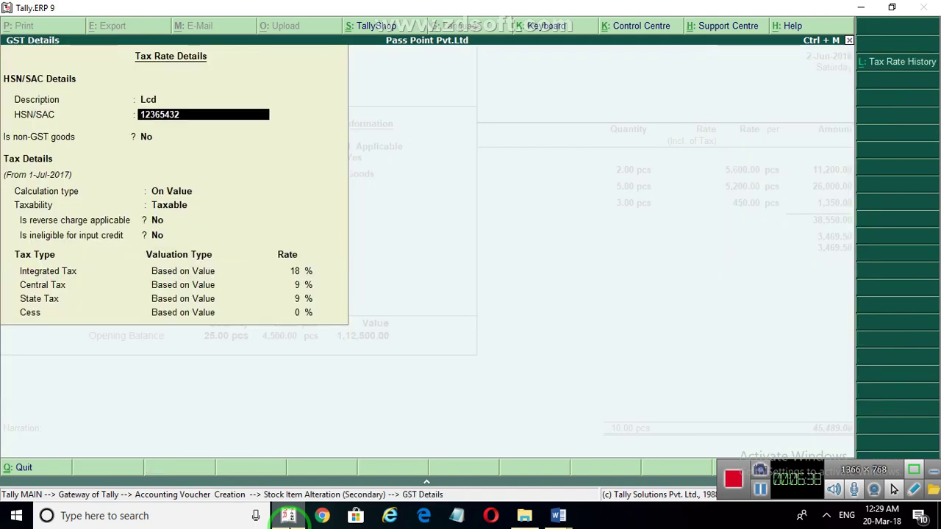
pyautogui.hotkey('ctrl', 'a')
pyautogui.hotkey('ctrl', 'a')
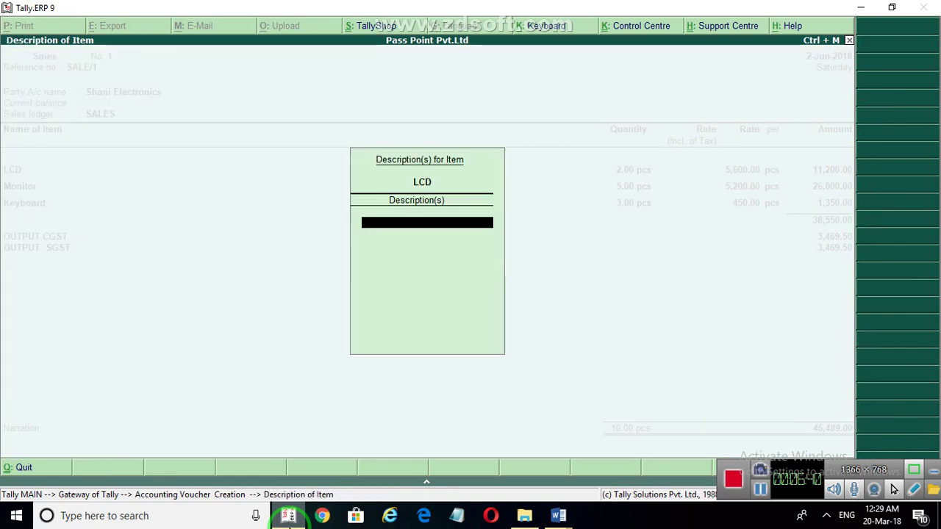
# Keep the LCD line without a description, accept its allocation and save the sales bill SALE/1.
pyautogui.press('Return')
pyautogui.hotkey('ctrl', 'a')
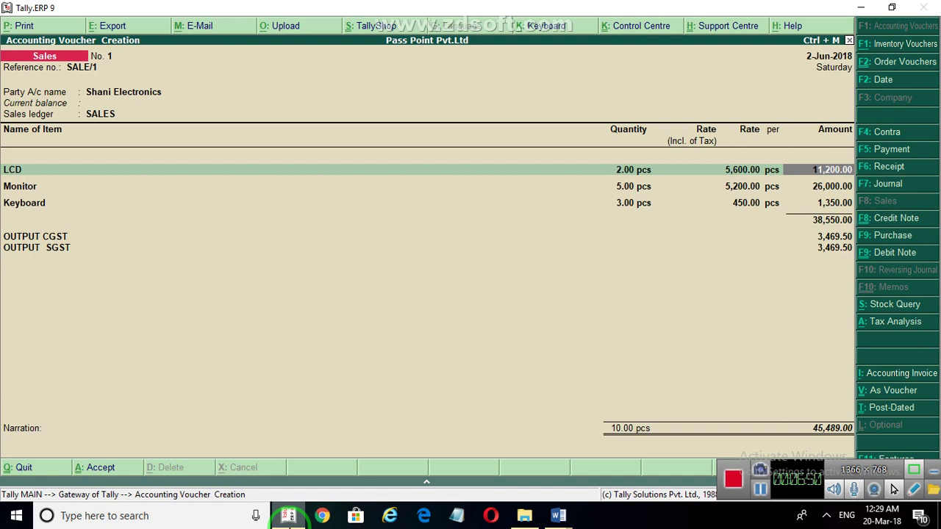
pyautogui.hotkey('ctrl', 'a')
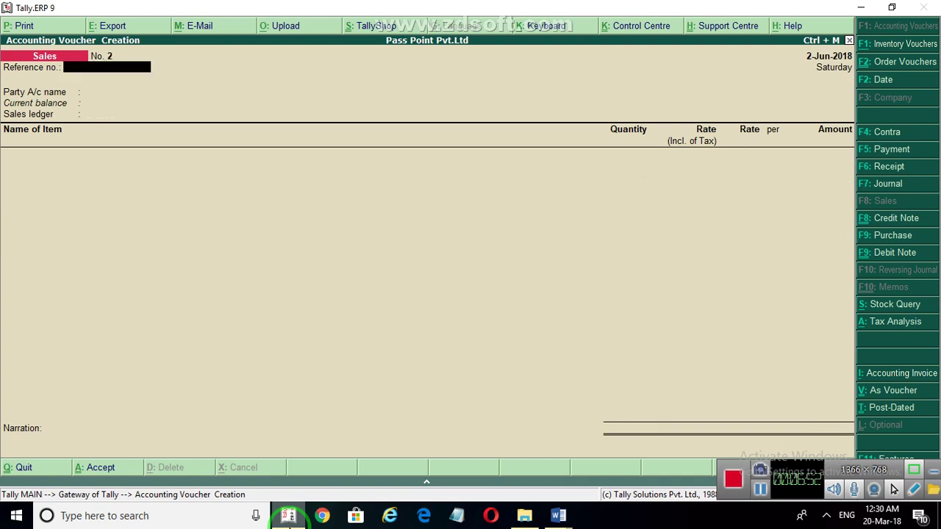